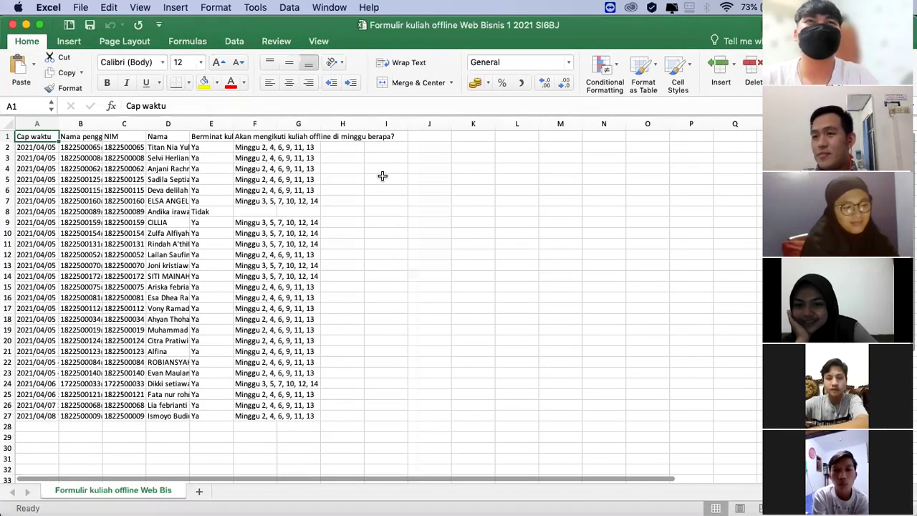
Step: AutoFit columns B, F and C so emails, the question header and full NIM numbers show
{"action": "left_click", "coordinate": [102, 123]}
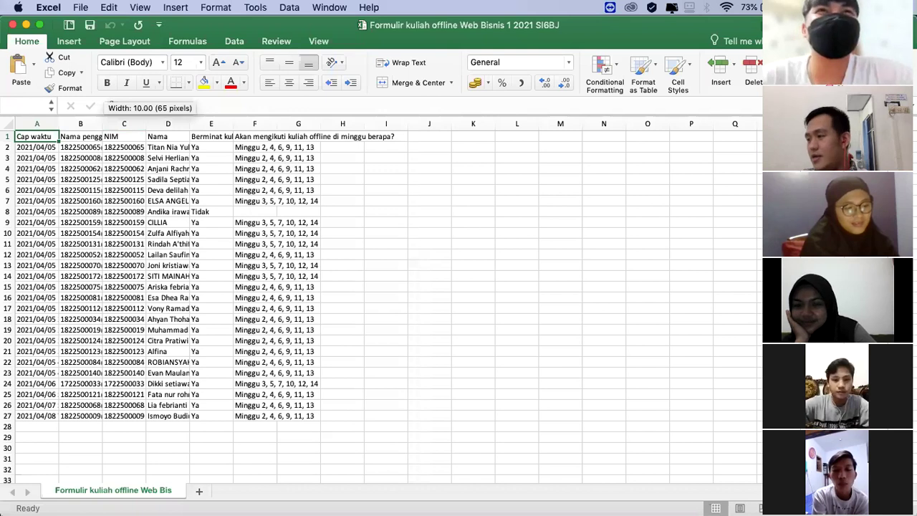
{"action": "double_click", "coordinate": [102, 123]}
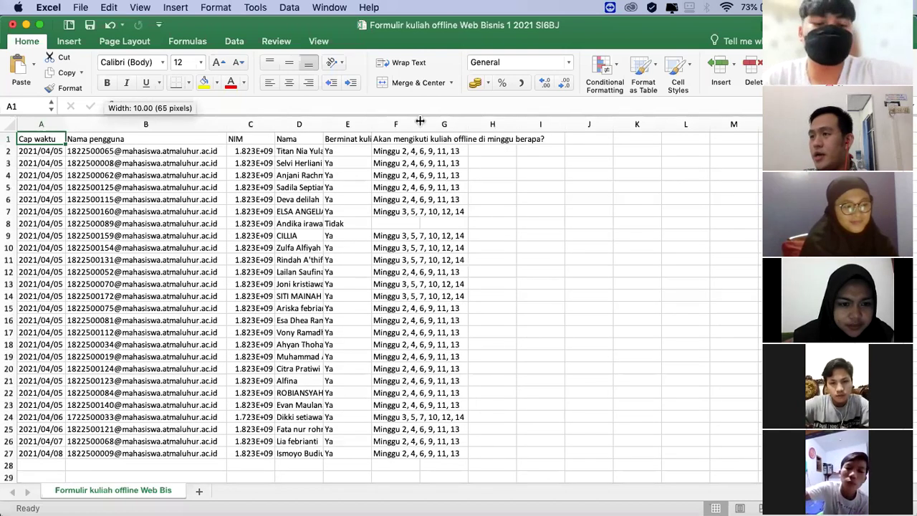
{"action": "double_click", "coordinate": [419, 122]}
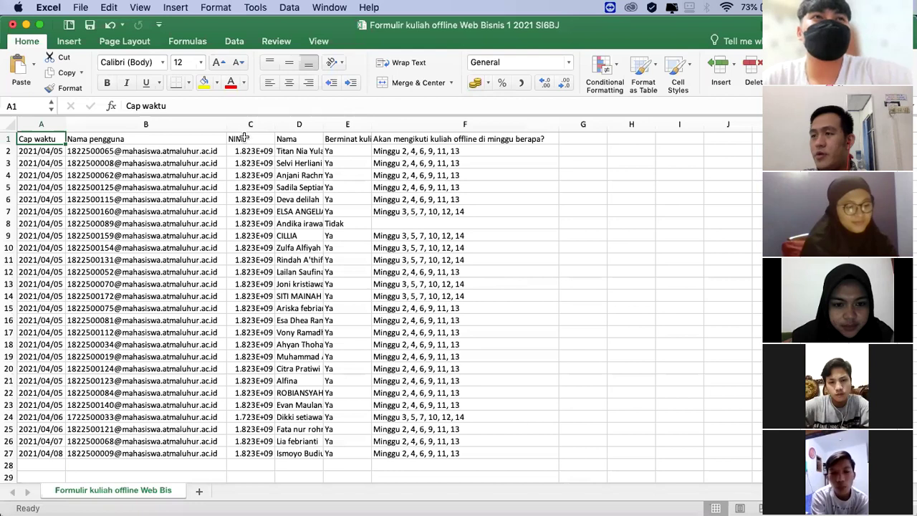
{"action": "double_click", "coordinate": [275, 124]}
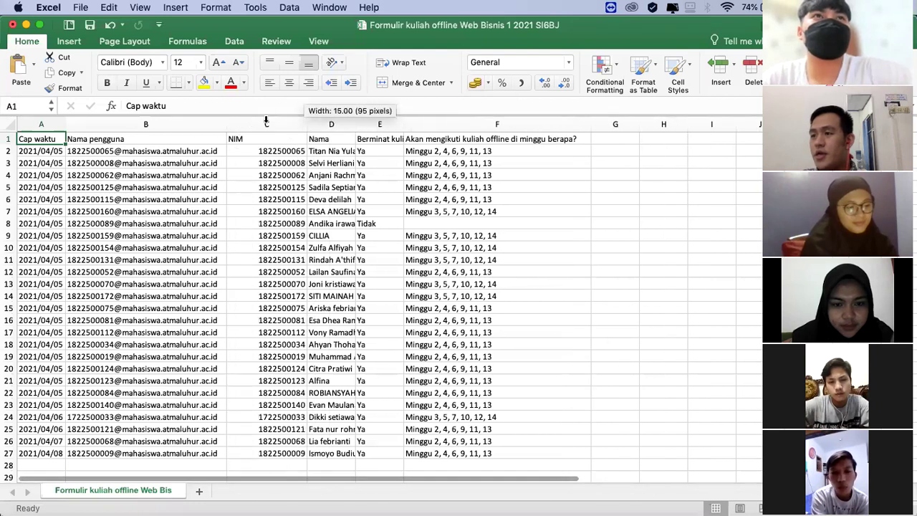
Step: Select the header row A1:F1
{"action": "left_click", "coordinate": [267, 124]}
{"action": "left_click", "coordinate": [281, 224]}
{"action": "left_click", "coordinate": [239, 196]}
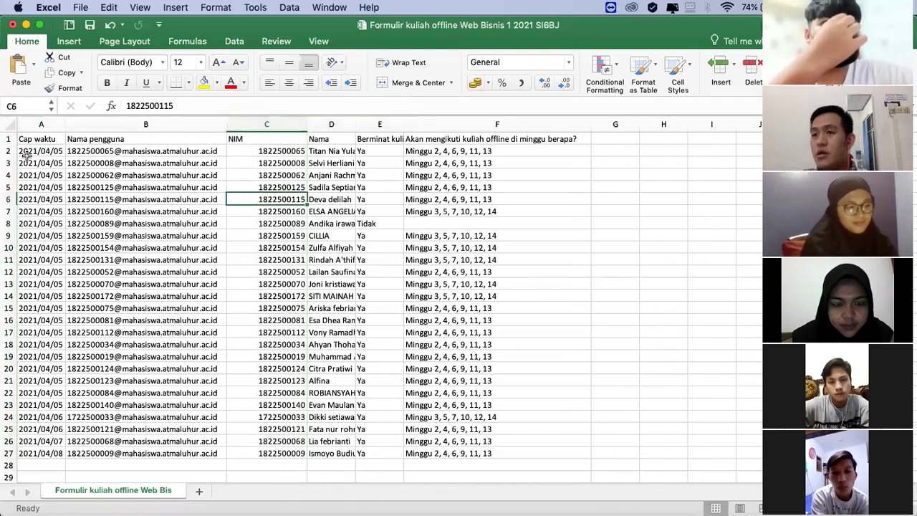
{"action": "left_click", "coordinate": [8, 152]}
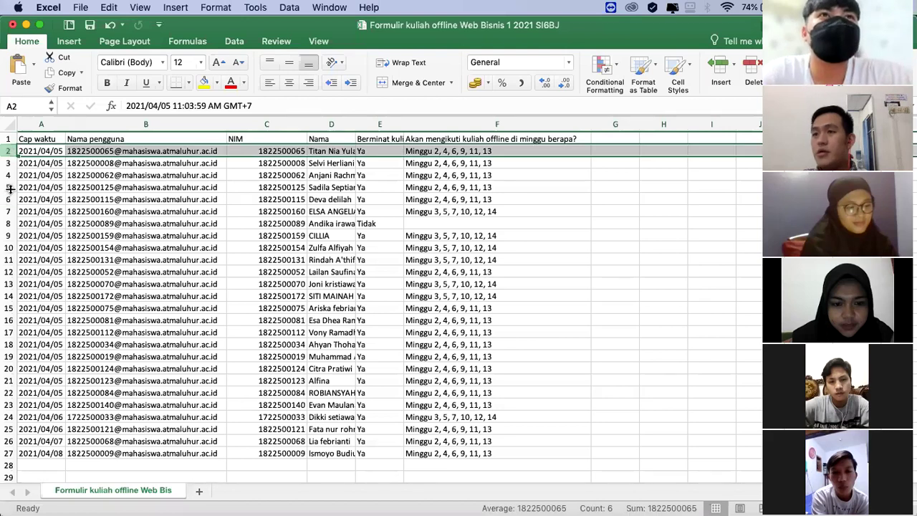
{"action": "left_click", "coordinate": [461, 174]}
{"action": "left_click", "coordinate": [436, 139]}
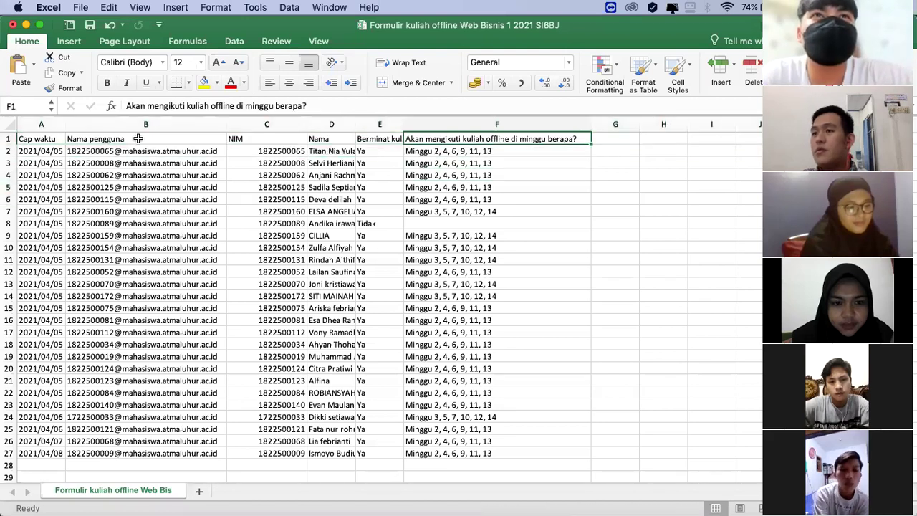
{"action": "left_click", "coordinate": [49, 139], "text": "shift"}
{"action": "left_click", "coordinate": [227, 42]}
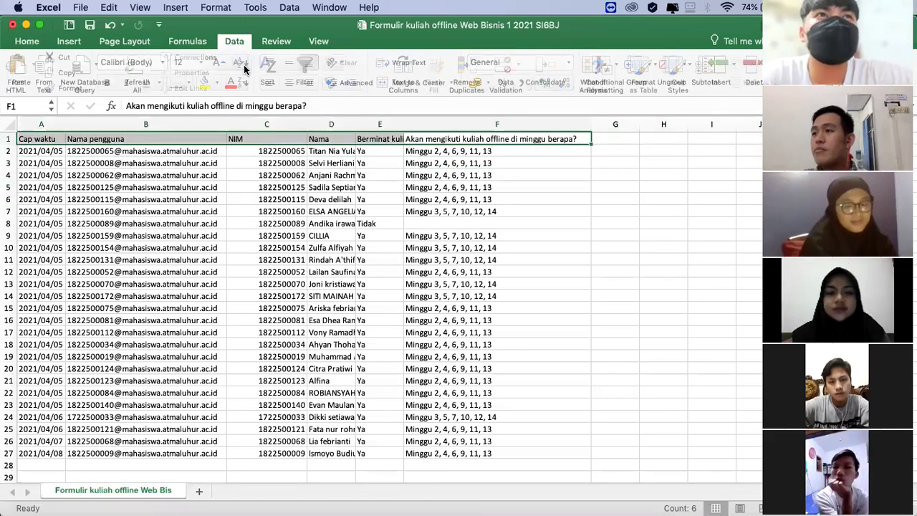
Step: Turn on filters for the header row and exclude Tidak from the Berminat column
{"action": "left_click", "coordinate": [306, 72]}
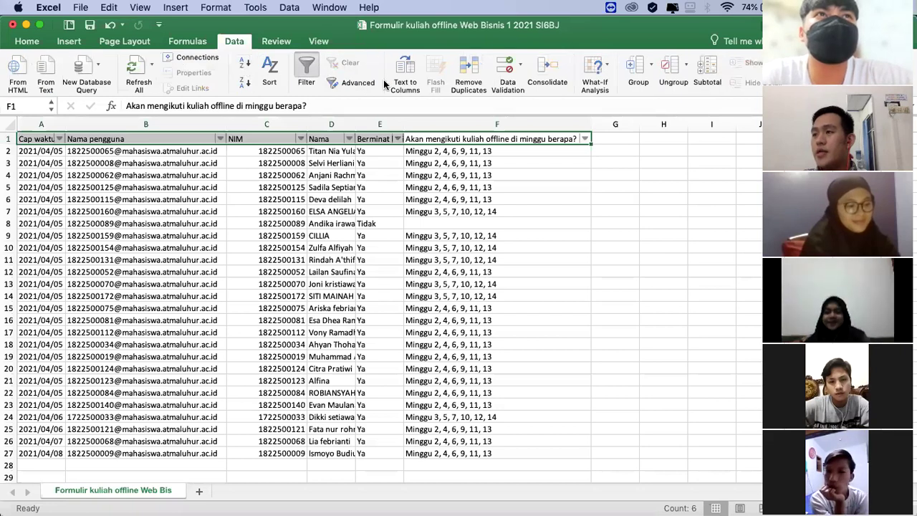
{"action": "left_click", "coordinate": [612, 185]}
{"action": "left_click", "coordinate": [584, 139]}
{"action": "left_click", "coordinate": [511, 216]}
{"action": "left_click", "coordinate": [398, 139]}
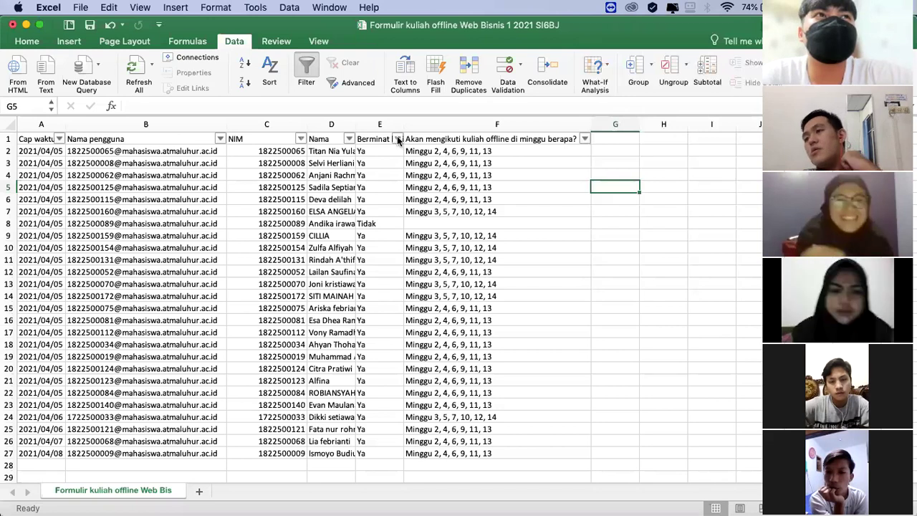
{"action": "left_click", "coordinate": [435, 170]}
{"action": "left_click", "coordinate": [434, 170]}
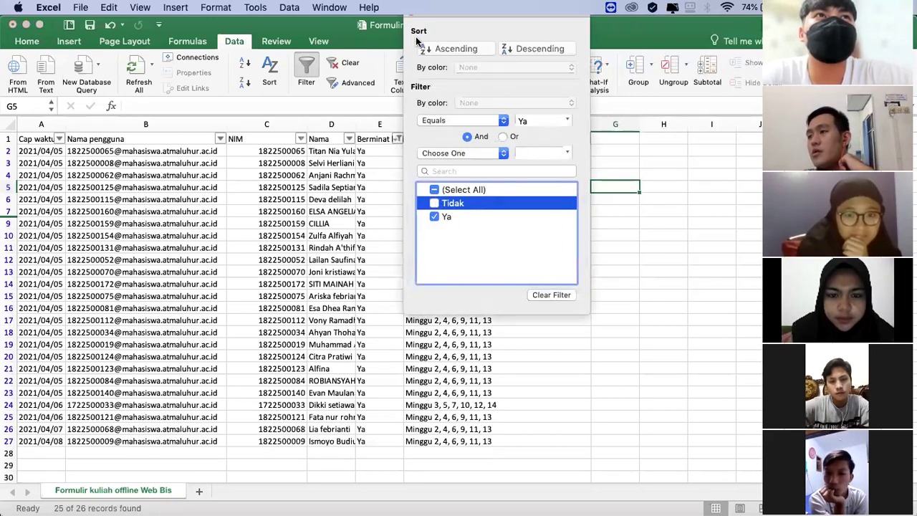
{"action": "left_click", "coordinate": [702, 251]}
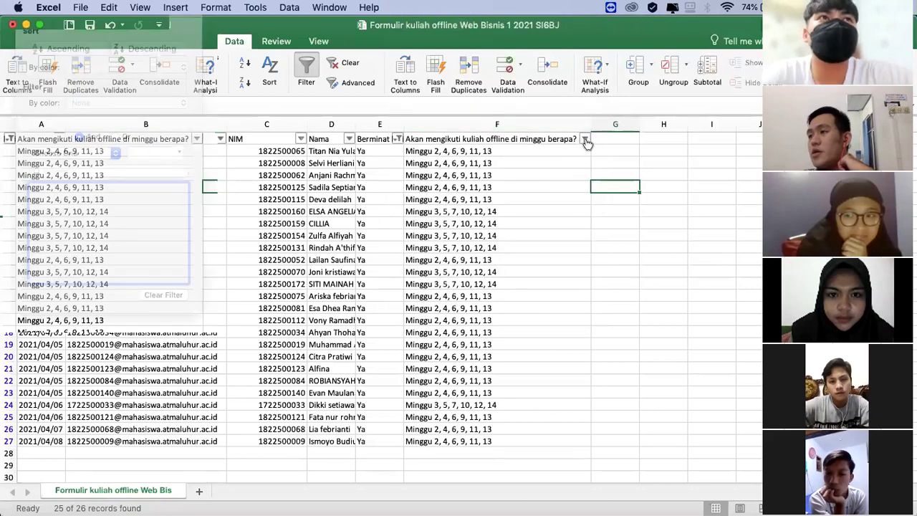
Step: Filter the schedule column to hide Minggu 3, 5, 7, 10, 12, 14, leaving 18 of 26 records
{"action": "left_click", "coordinate": [585, 140]}
{"action": "left_click", "coordinate": [621, 184]}
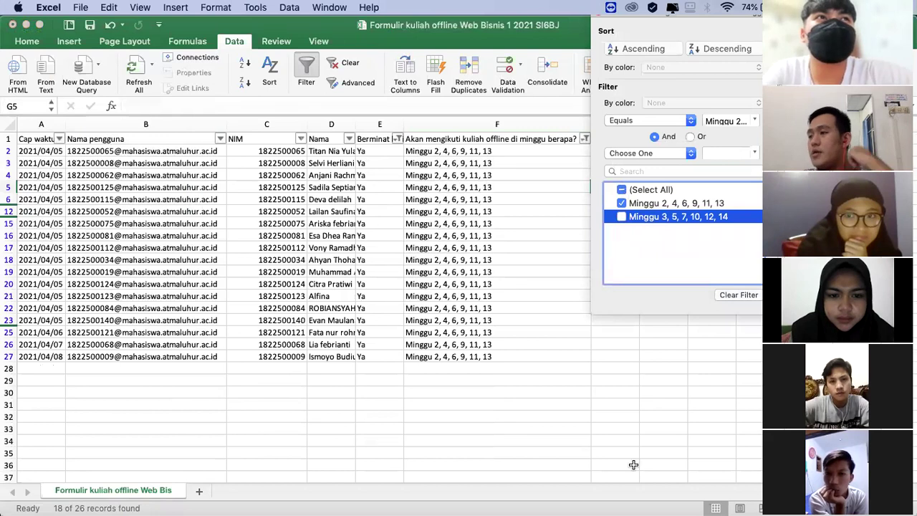
{"action": "key", "text": "Escape"}
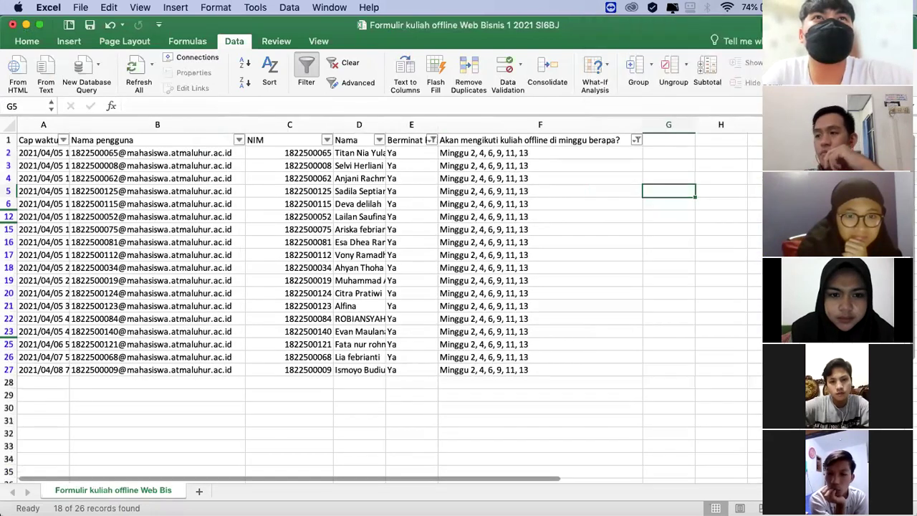
Step: Widen column D so every filtered student's full name is readable
{"action": "scroll", "coordinate": [380, 301], "scroll_direction": "up", "scroll_amount": 3}
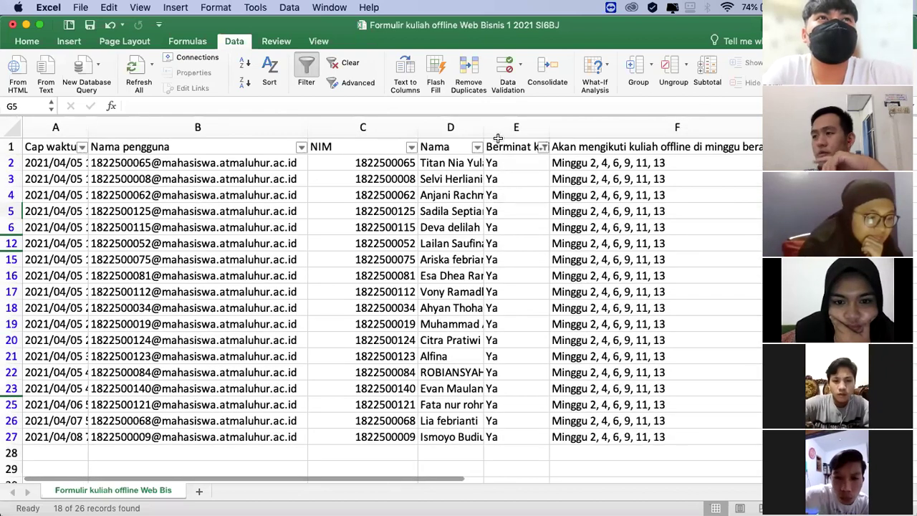
{"action": "left_click_drag", "start_coordinate": [482, 127], "coordinate": [580, 127]}
{"action": "left_click_drag", "start_coordinate": [440, 165], "coordinate": [467, 437]}
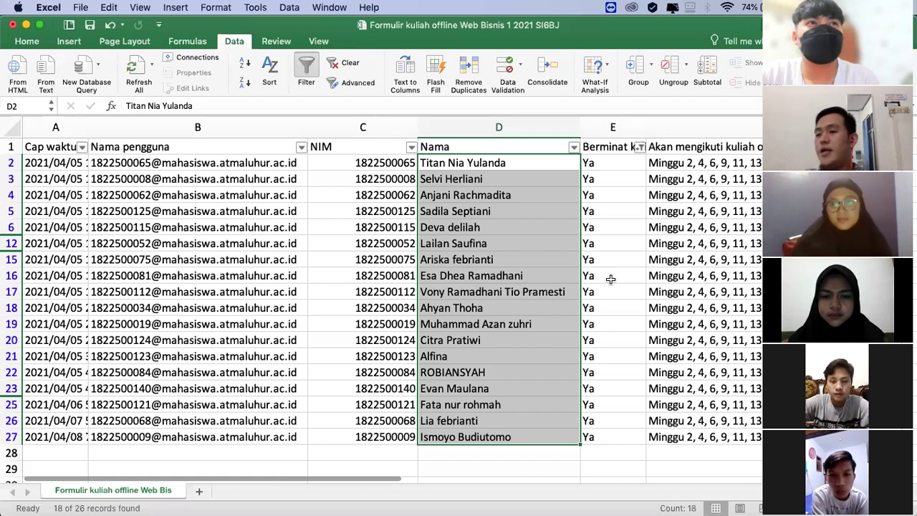
{"action": "left_click", "coordinate": [387, 313]}
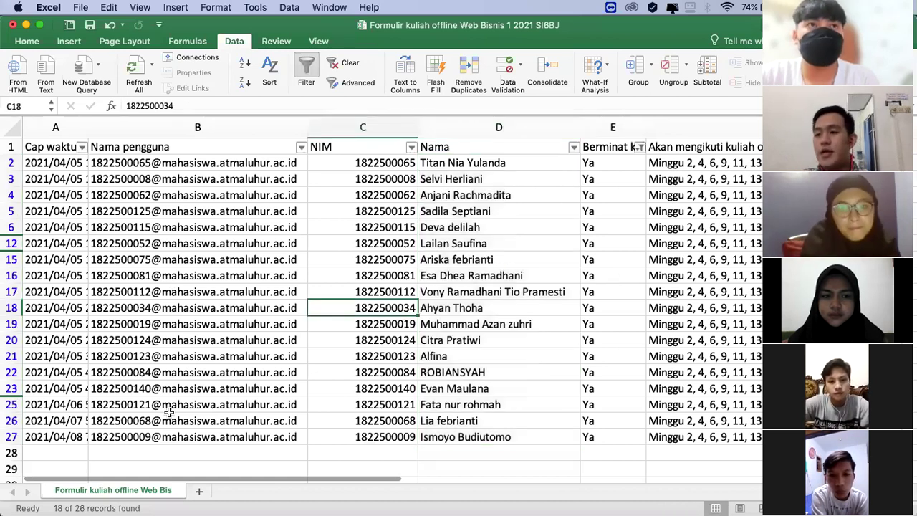
Step: Enter another student's NIM in cell C28 of the new row
{"action": "left_click", "coordinate": [62, 456]}
{"action": "left_click", "coordinate": [146, 449]}
{"action": "key", "text": "Tab"}
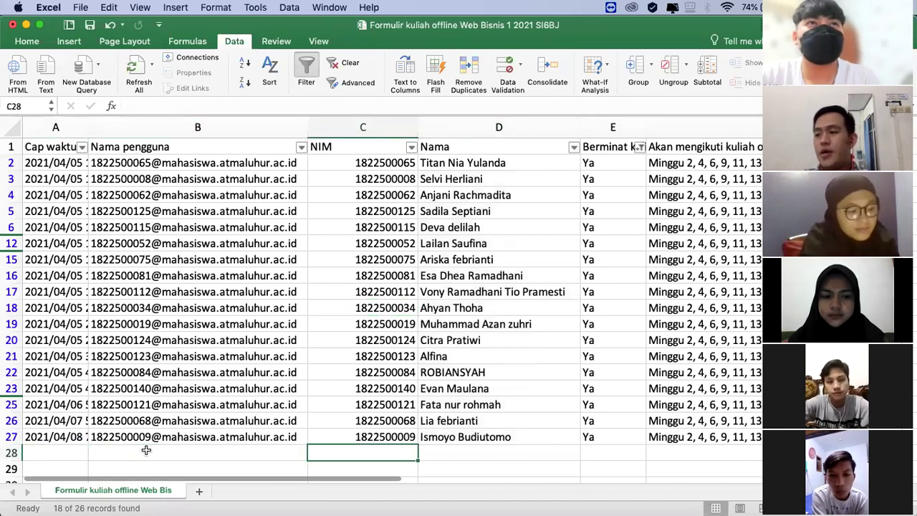
{"action": "key", "text": "Tab"}
{"action": "key", "text": "Tab"}
{"action": "key", "text": "shift+Tab"}
{"action": "key", "text": "Tab"}
{"action": "key", "text": "Tab"}
{"action": "key", "text": "shift+Tab"}
{"action": "key", "text": "shift+Tab"}
{"action": "key", "text": "shift+Tab"}
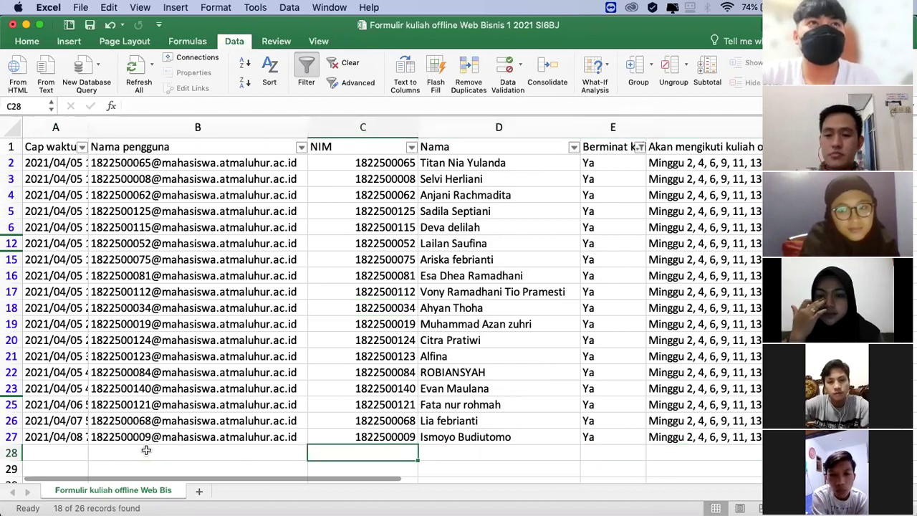
{"action": "type", "text": "18"}
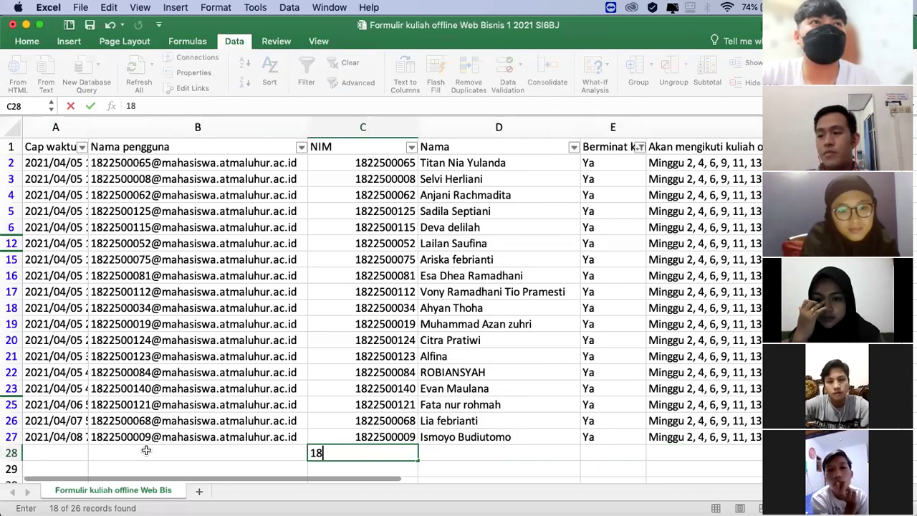
{"action": "key", "text": "BackSpace"}
{"action": "key", "text": "BackSpace"}
{"action": "type", "text": "1"}
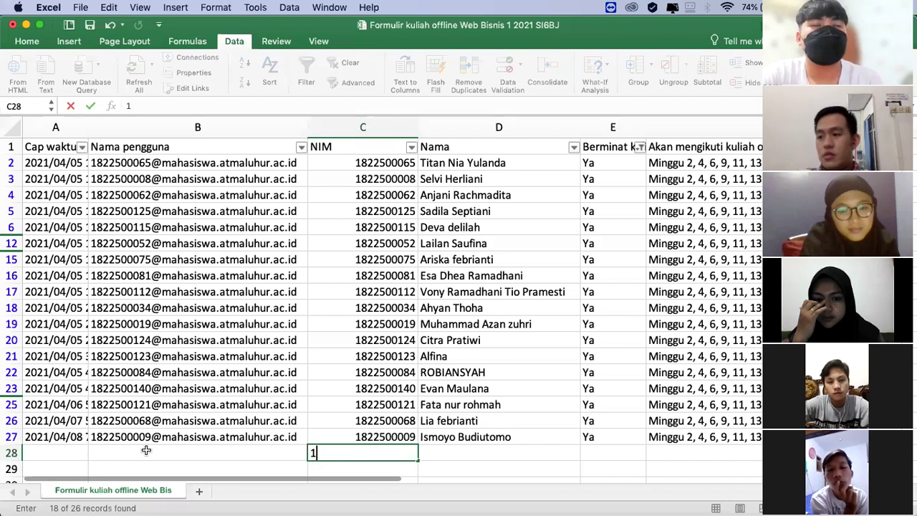
{"action": "type", "text": "822500"}
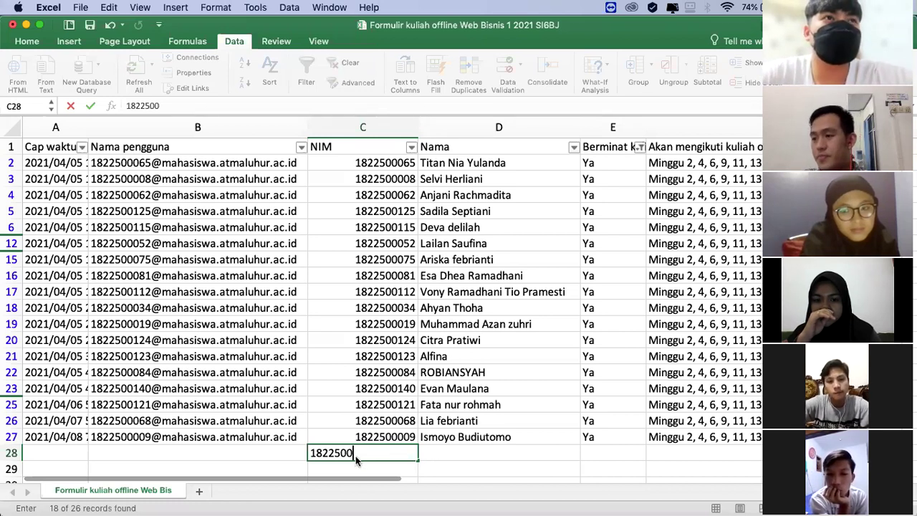
{"action": "key", "text": "Tab"}
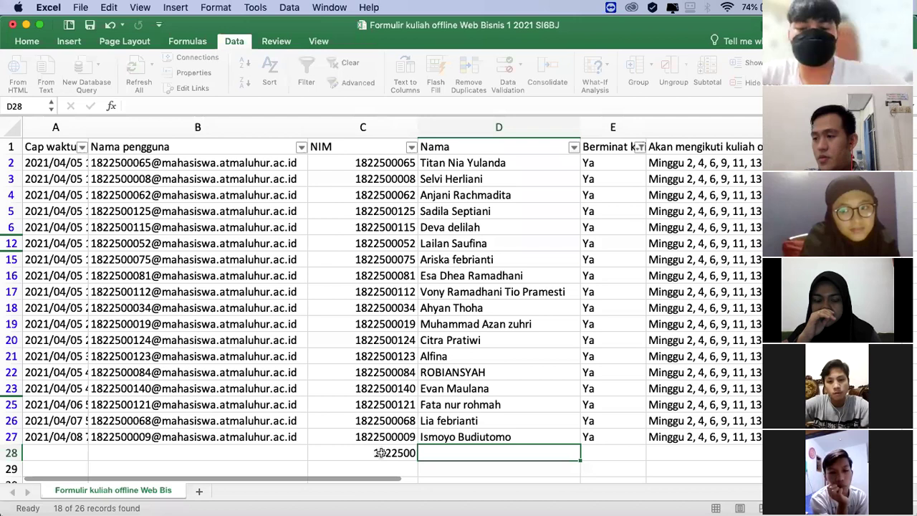
{"action": "left_click", "coordinate": [379, 452]}
{"action": "double_click", "coordinate": [414, 452]}
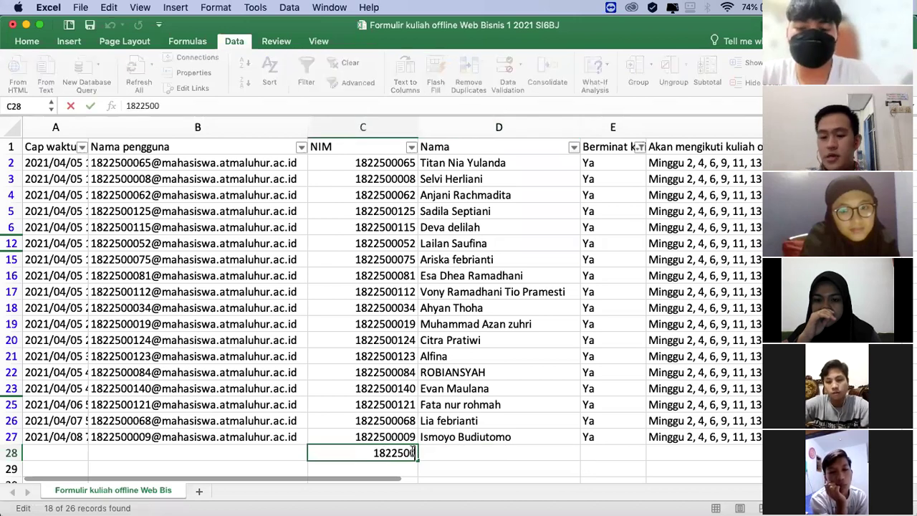
{"action": "type", "text": "102"}
{"action": "key", "text": "Tab"}
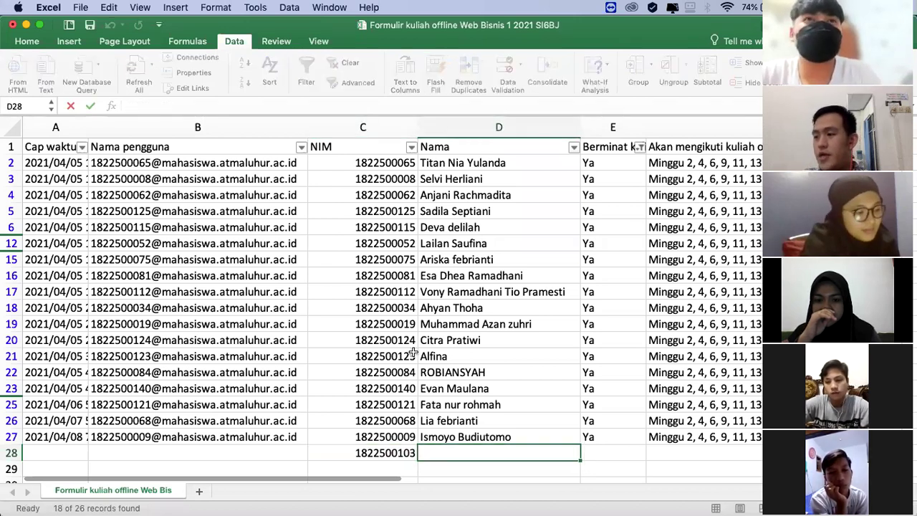
Step: Leave the name cell D28 blank and enter Ya as the interest answer
{"action": "scroll", "coordinate": [404, 334], "scroll_direction": "down", "scroll_amount": 3}
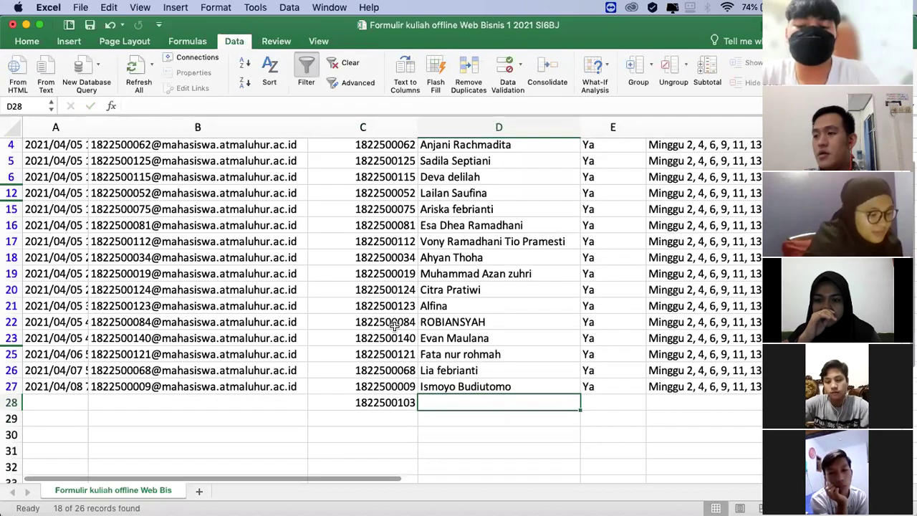
{"action": "type", "text": "A"}
{"action": "key", "text": "BackSpace"}
{"action": "key", "text": "Tab"}
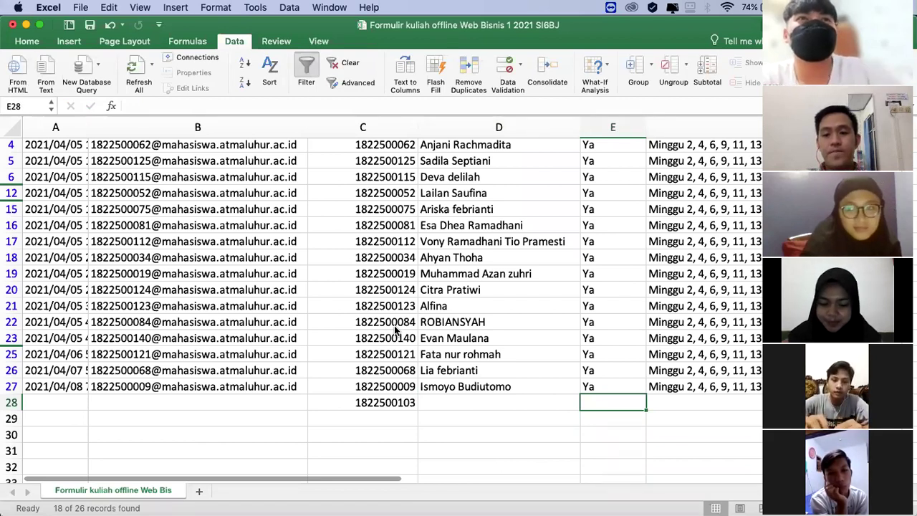
{"action": "type", "text": "Ya"}
{"action": "key", "text": "Tab"}
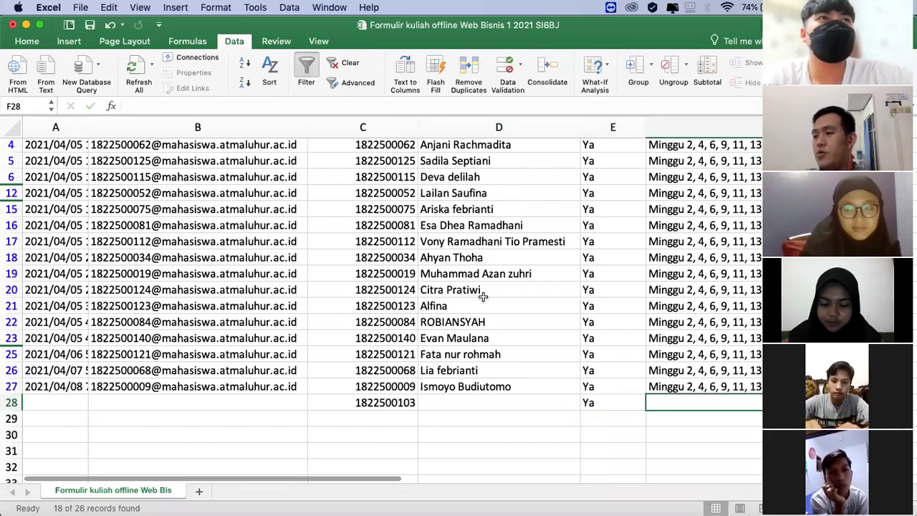
Step: Open the schedule column's filter options from the header row
{"action": "scroll", "coordinate": [484, 296], "scroll_direction": "down", "scroll_amount": 1}
{"action": "left_click", "coordinate": [685, 365]}
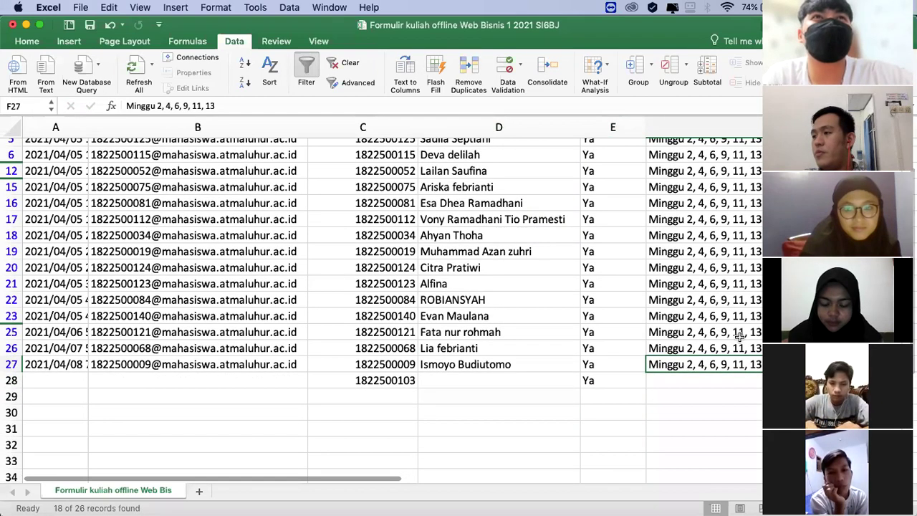
{"action": "scroll", "coordinate": [739, 338], "scroll_direction": "up", "scroll_amount": 3}
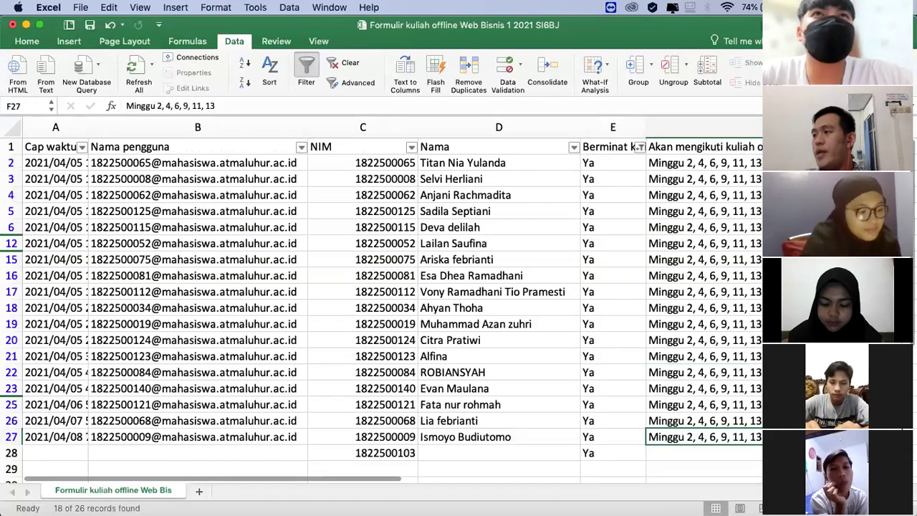
{"action": "left_click", "coordinate": [889, 146]}
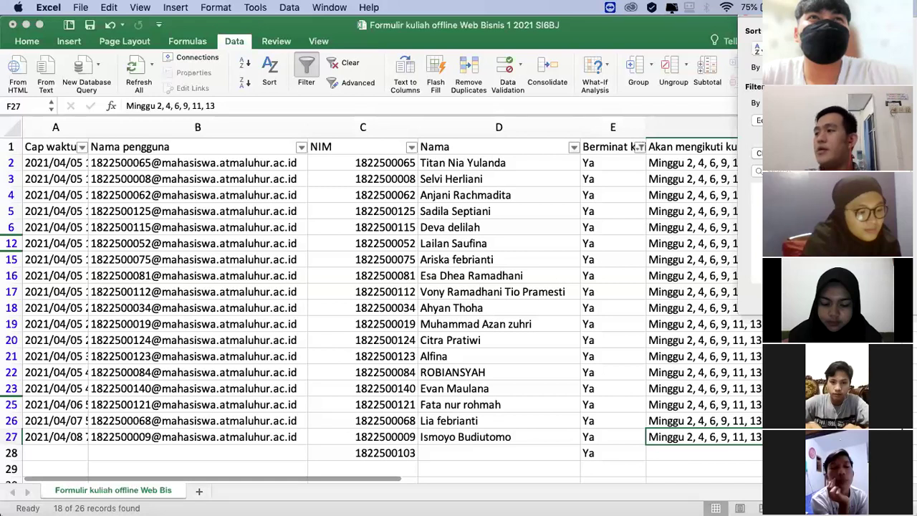
Step: Also include the other attendance schedule, showing 26 of 27 records, and go to row 28
{"action": "left_click", "coordinate": [756, 216]}
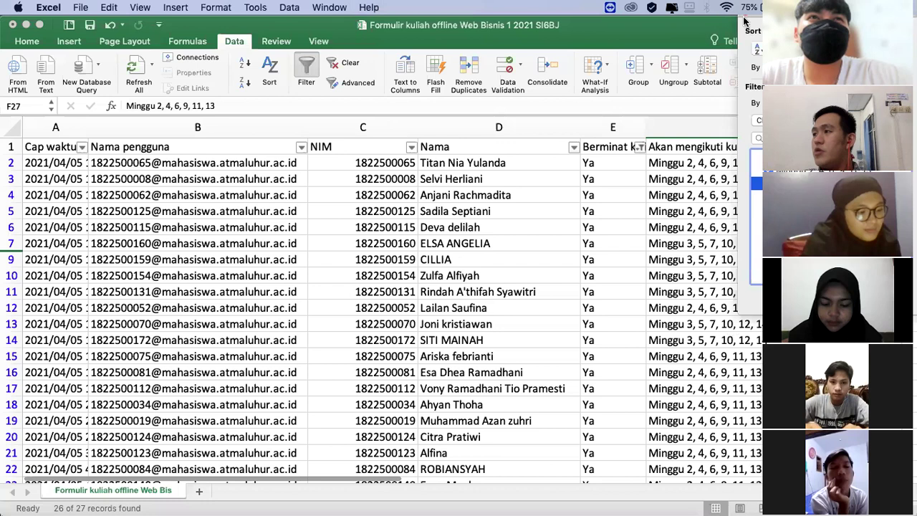
{"action": "scroll", "coordinate": [670, 179], "scroll_direction": "down", "scroll_amount": 4}
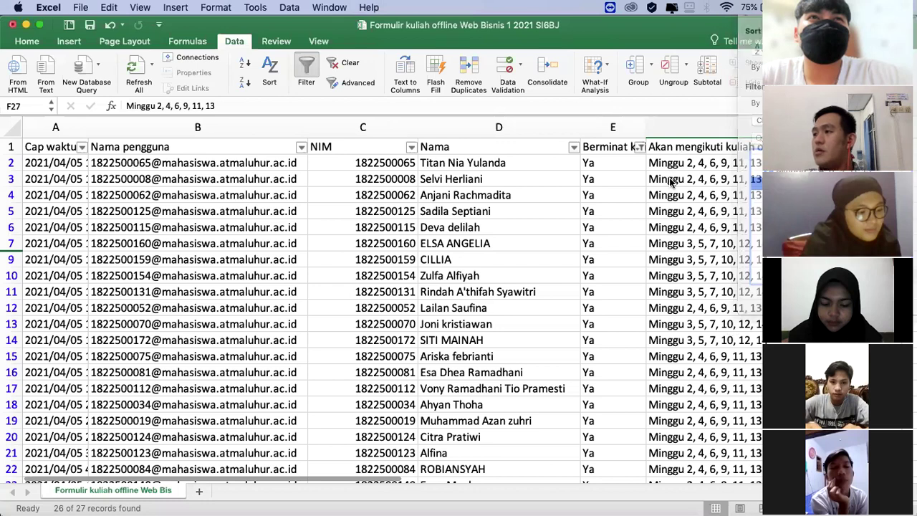
{"action": "scroll", "coordinate": [694, 254], "scroll_direction": "down", "scroll_amount": 3}
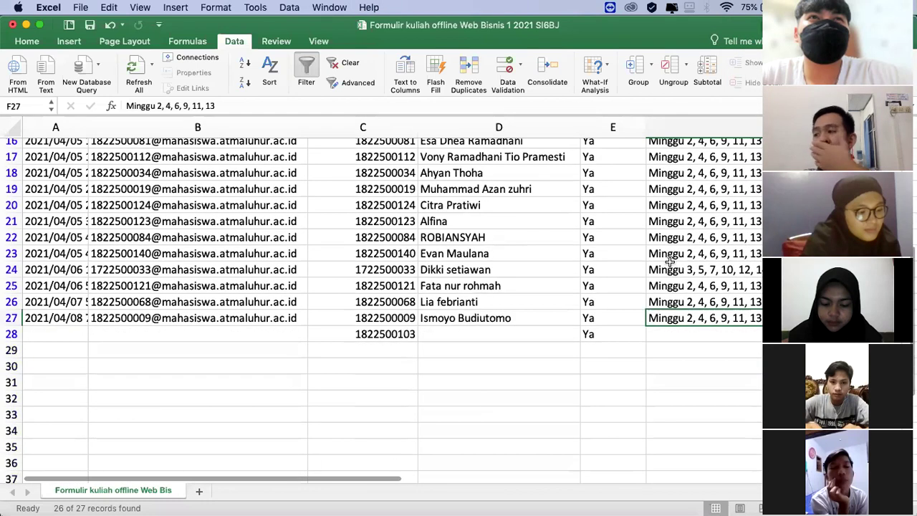
{"action": "left_click", "coordinate": [457, 333]}
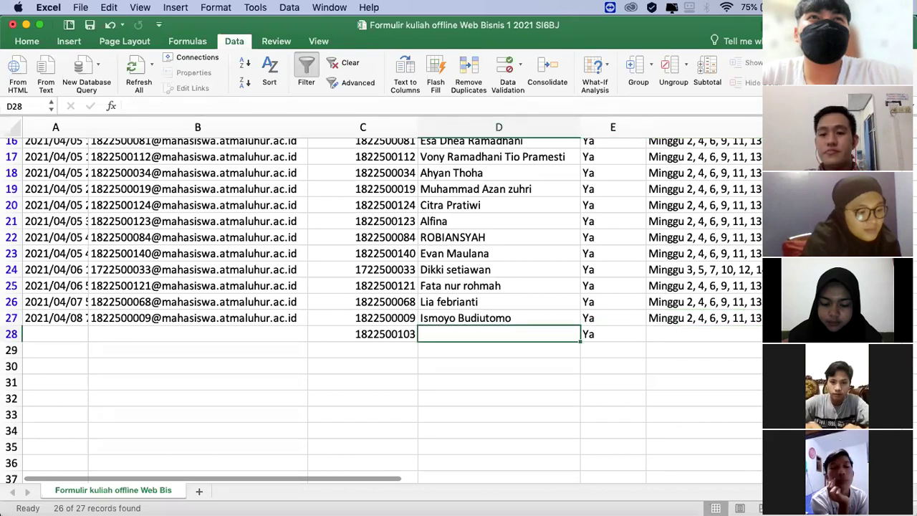
Step: Copy the Minggu 2, 4, 6, 9, 11, 13 schedule from F27 into F28
{"action": "left_click", "coordinate": [705, 317]}
{"action": "key", "text": "super+c"}
{"action": "left_click", "coordinate": [680, 334]}
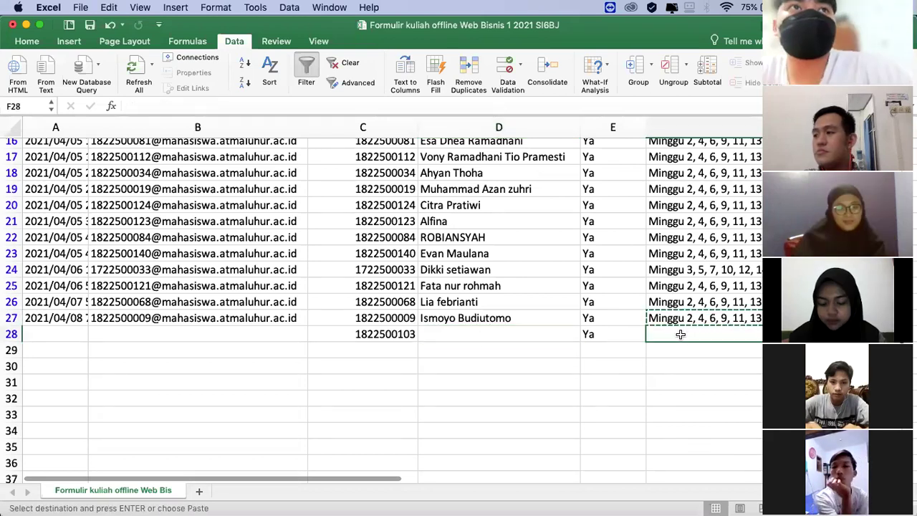
{"action": "key", "text": "super+v"}
Step: Enter a new student's NIM, first name and Ya in row 29
{"action": "left_click", "coordinate": [369, 349]}
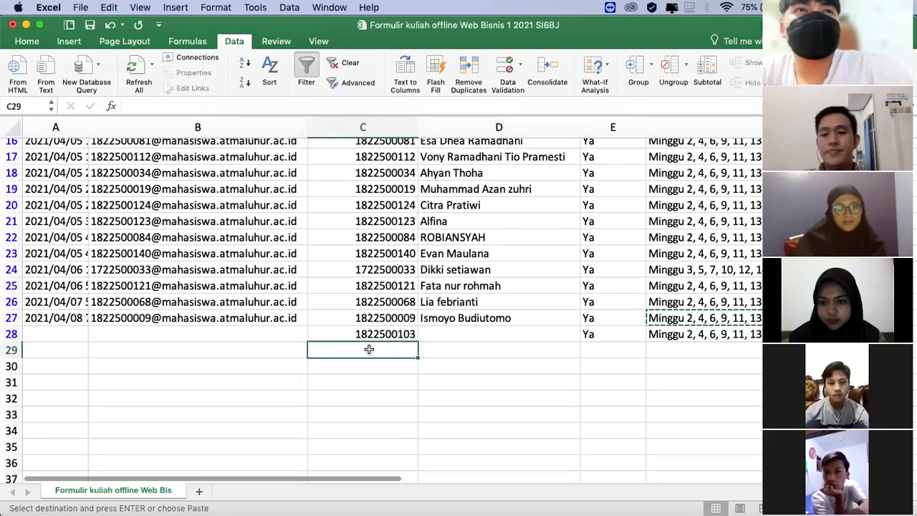
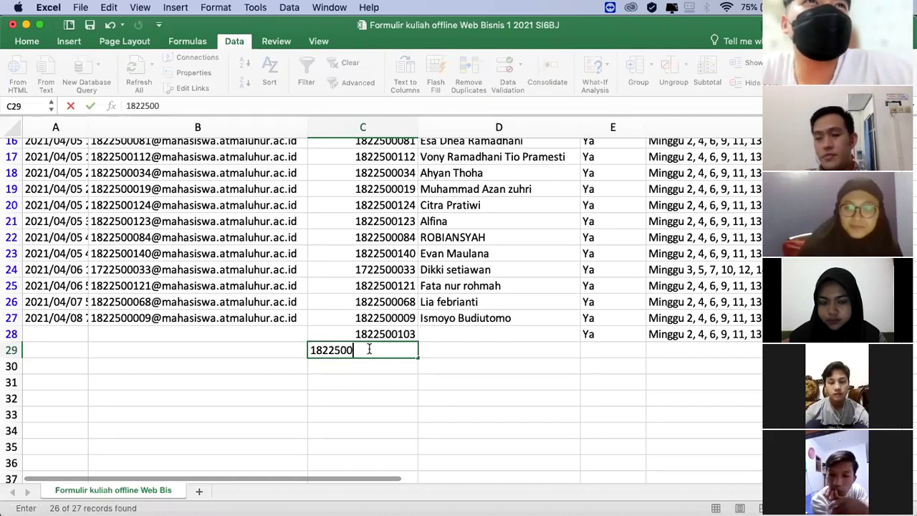
{"action": "key", "text": "Tab"}
{"action": "type", "text": "Tara"}
{"action": "key", "text": "Tab"}
{"action": "type", "text": "Ya"}
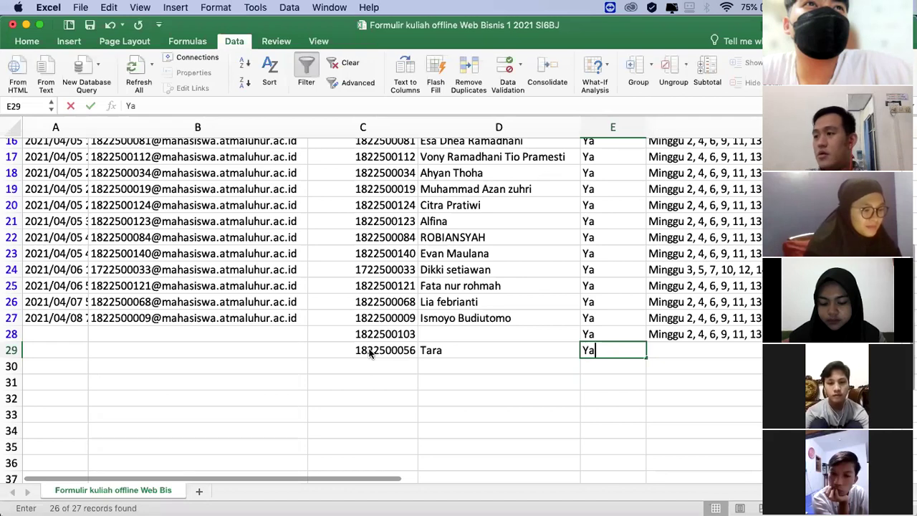
{"action": "key", "text": "Tab"}
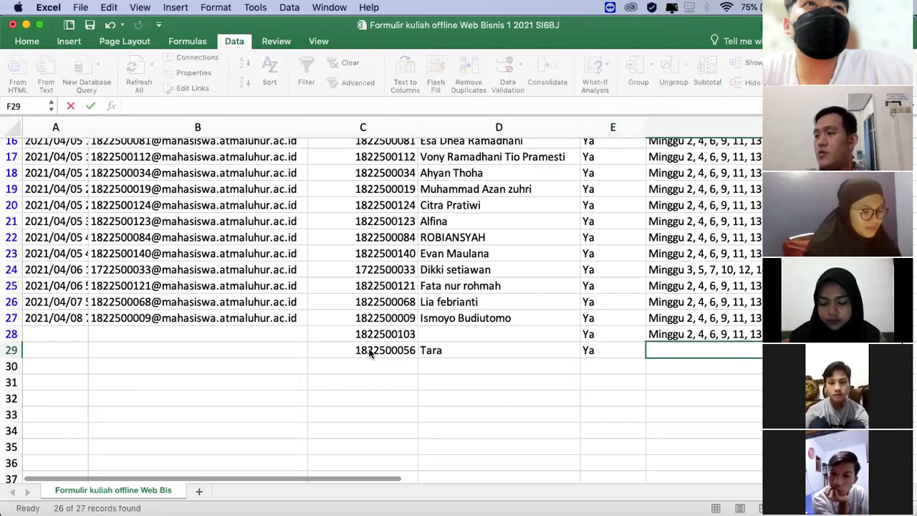
Step: Copy row 28's schedule into F29, leaving row 30 empty
{"action": "key", "text": "super+c"}
{"action": "key", "text": "Up"}
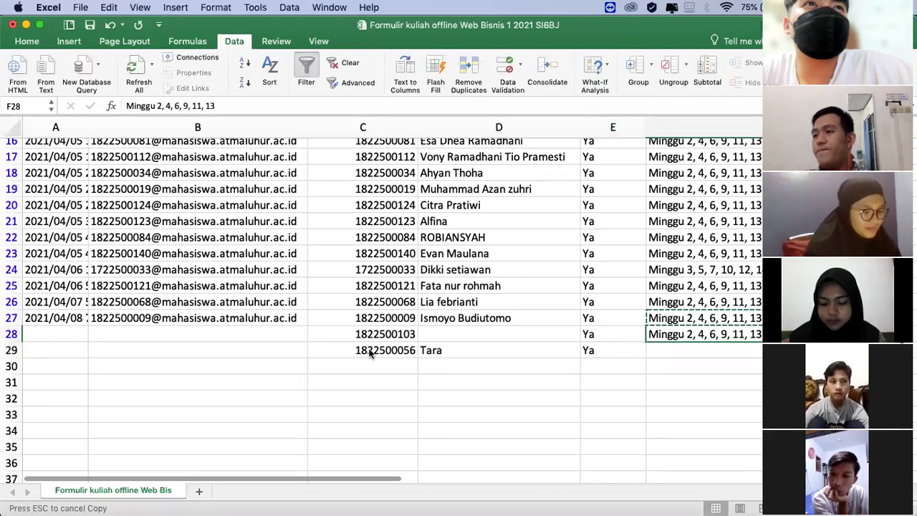
{"action": "key", "text": "super+c"}
{"action": "key", "text": "Down"}
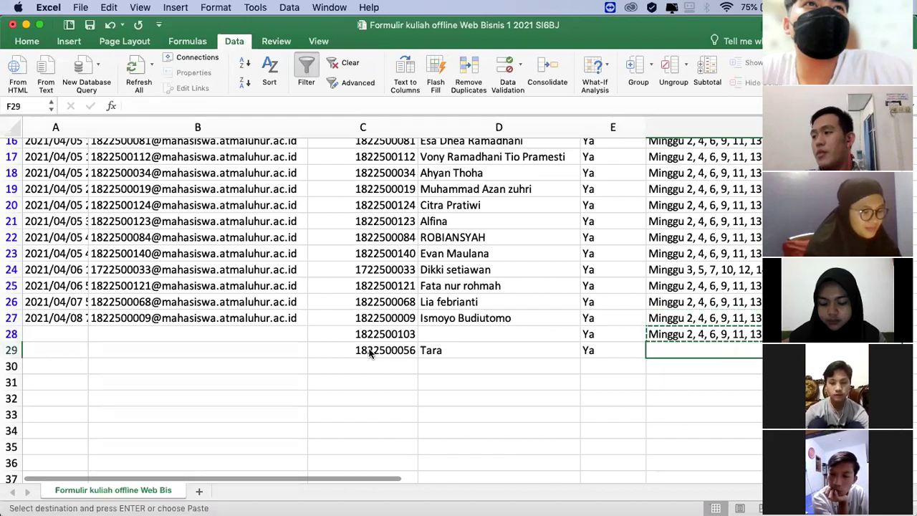
{"action": "key", "text": "Return"}
{"action": "key", "text": "Left"}
{"action": "key", "text": "Left"}
{"action": "key", "text": "Left"}
{"action": "key", "text": "Left"}
{"action": "type", "text": "1"}
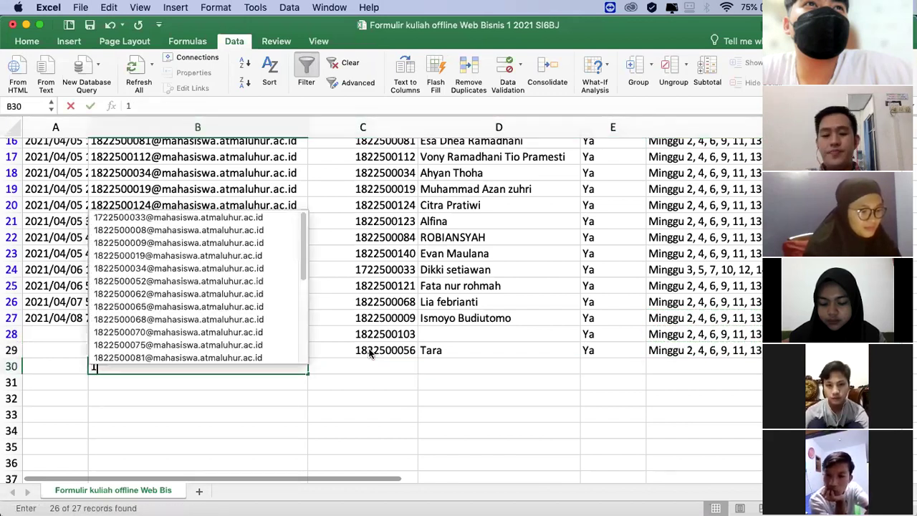
{"action": "type", "text": "82"}
{"action": "key", "text": "BackSpace"}
{"action": "key", "text": "BackSpace"}
{"action": "key", "text": "BackSpace"}
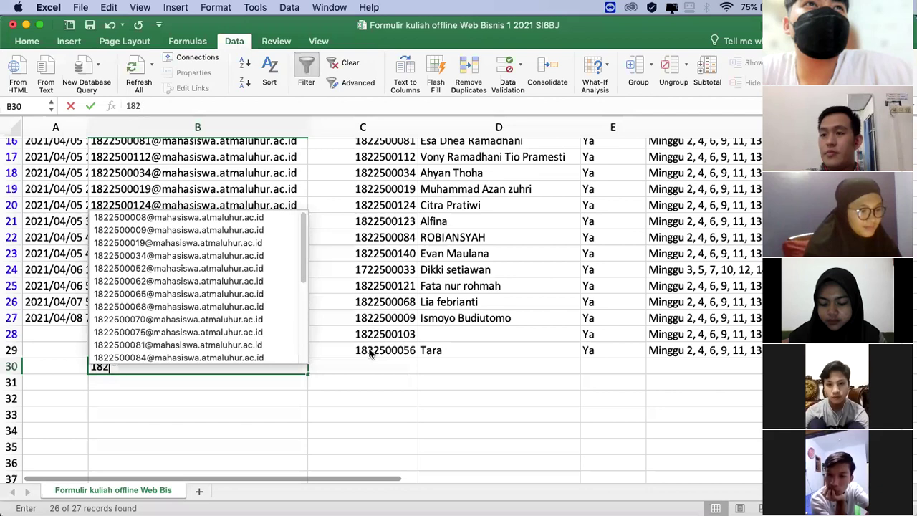
{"action": "key", "text": "Right"}
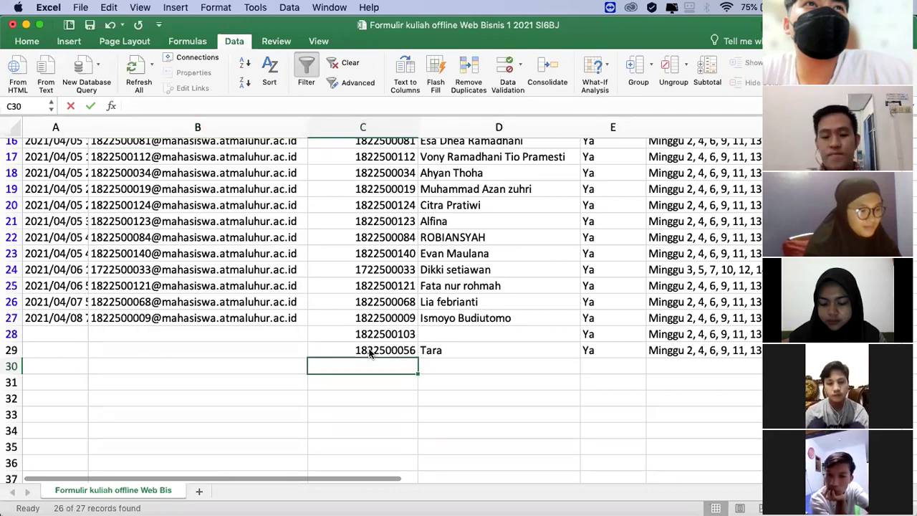
{"action": "key", "text": "BackSpace"}
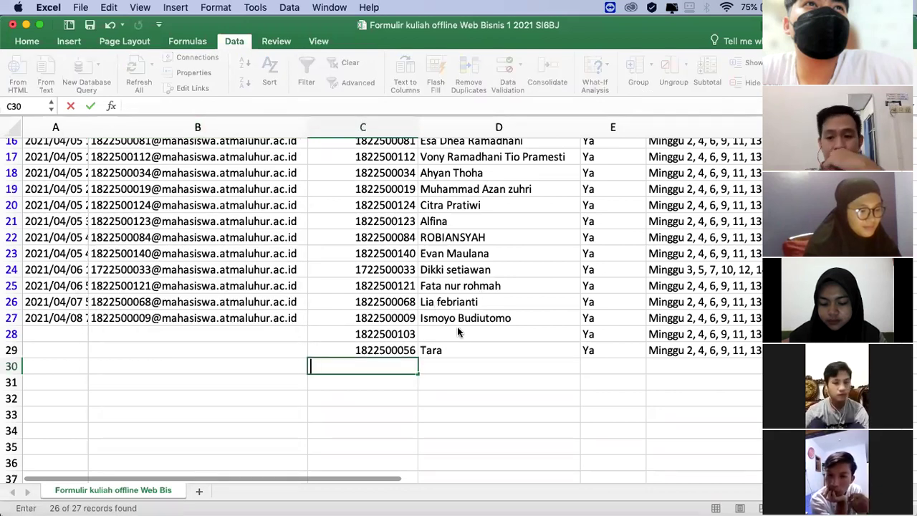
{"action": "key", "text": "Up"}
{"action": "key", "text": "Up"}
{"action": "key", "text": "Right"}
Step: Paste row 12's Minggu 2, 4, 6, 9, 11, 13 schedule into row 14
{"action": "left_click", "coordinate": [382, 350]}
{"action": "left_click", "coordinate": [387, 295]}
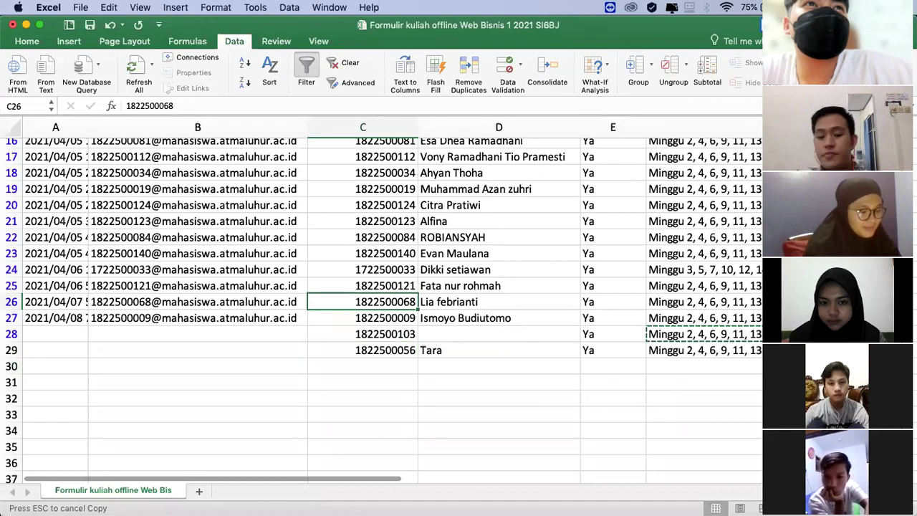
{"action": "scroll", "coordinate": [386, 301], "scroll_direction": "up", "scroll_amount": 5}
{"action": "left_click", "coordinate": [197, 308]}
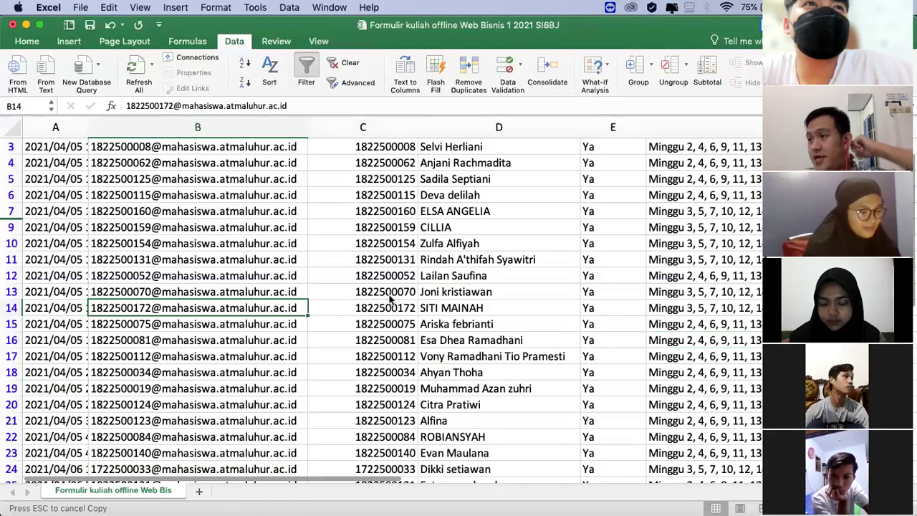
{"action": "left_click", "coordinate": [698, 308]}
{"action": "key", "text": "Up"}
{"action": "key", "text": "Up"}
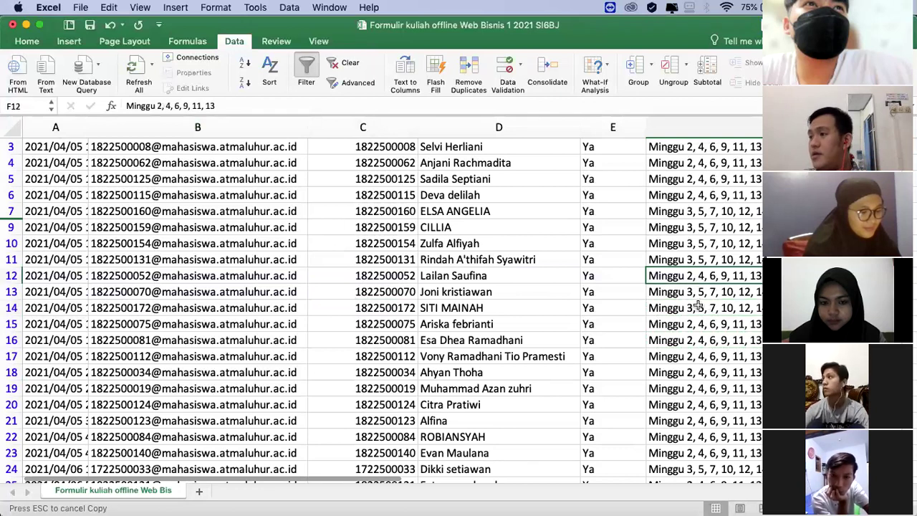
{"action": "left_click", "coordinate": [690, 309]}
{"action": "key", "text": "ctrl+v"}
Step: Check row 14's new schedule and save the workbook
{"action": "left_click", "coordinate": [460, 351]}
{"action": "scroll", "coordinate": [454, 351], "scroll_direction": "down", "scroll_amount": 3}
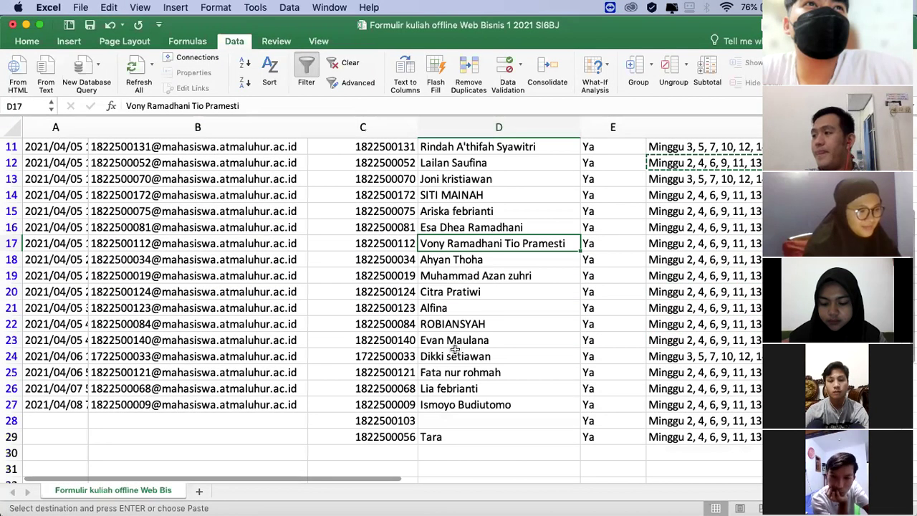
{"action": "scroll", "coordinate": [475, 335], "scroll_direction": "up", "scroll_amount": 2}
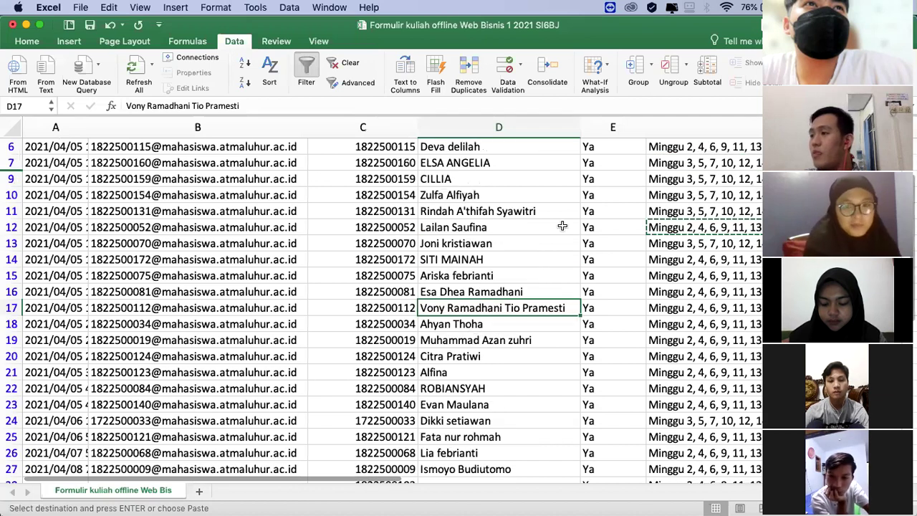
{"action": "scroll", "coordinate": [504, 251], "scroll_direction": "up", "scroll_amount": 2}
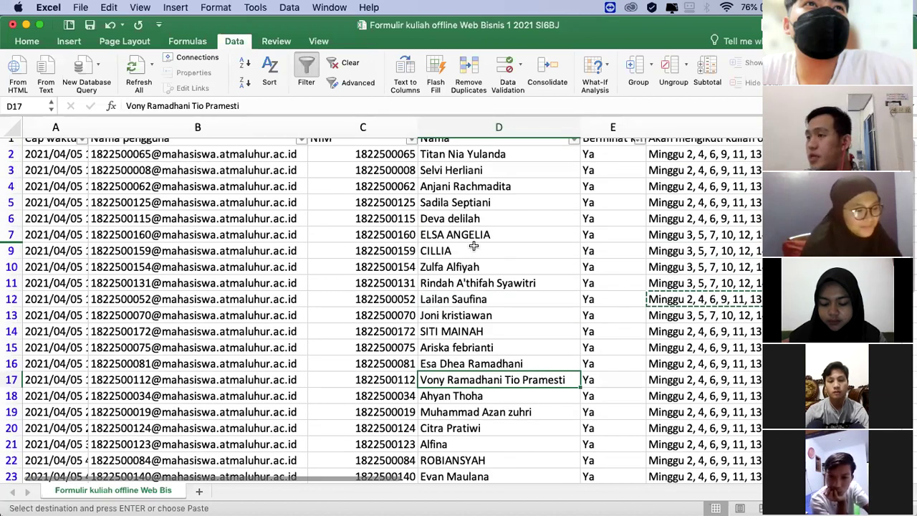
{"action": "left_click", "coordinate": [682, 331]}
{"action": "scroll", "coordinate": [474, 284], "scroll_direction": "down", "scroll_amount": 6}
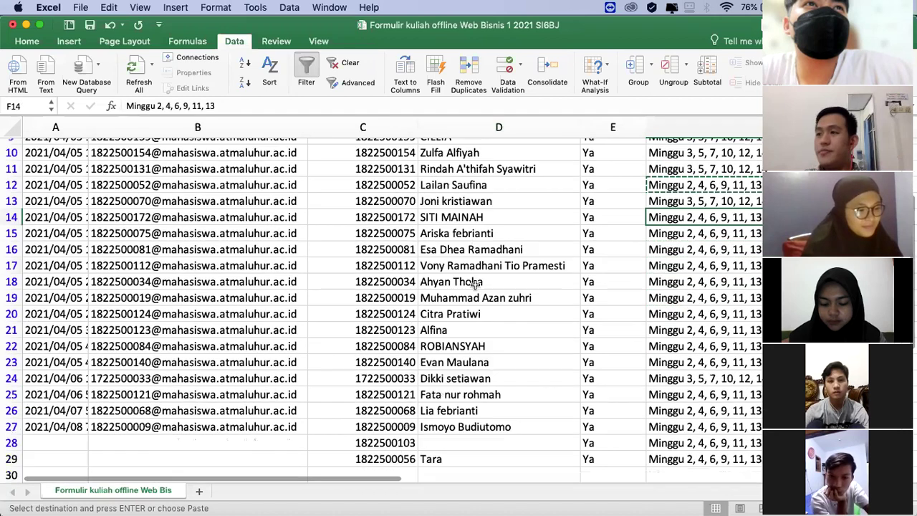
{"action": "left_click", "coordinate": [90, 25]}
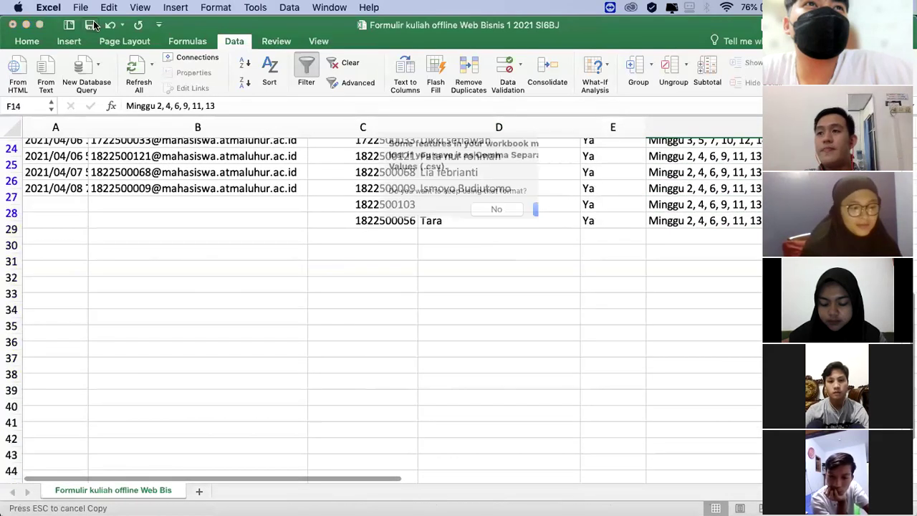
Step: Decline keeping CSV and save the workbook as Excel Workbook (.xlsx)
{"action": "left_click", "coordinate": [500, 209]}
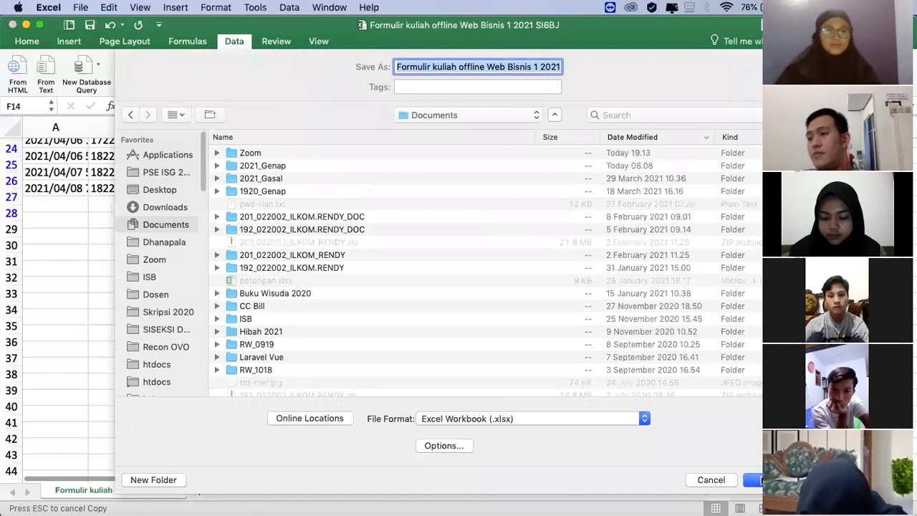
{"action": "left_click", "coordinate": [756, 479]}
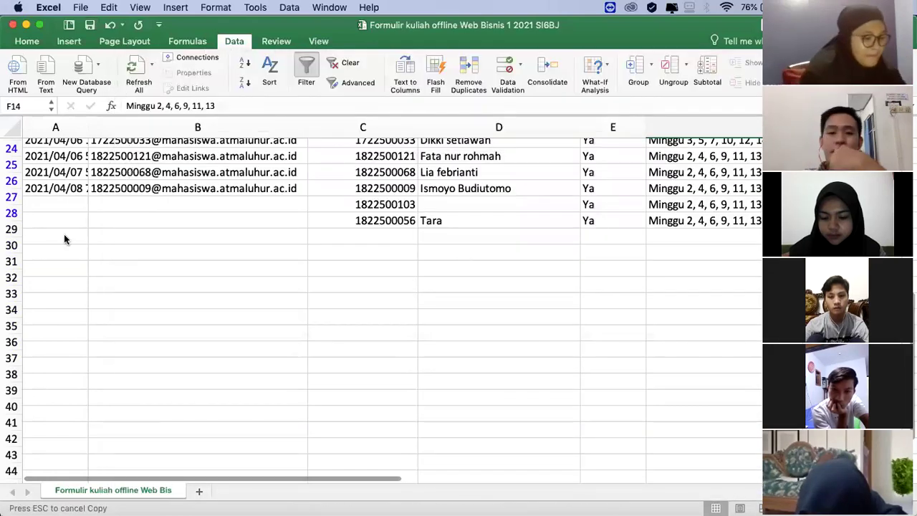
{"action": "left_click", "coordinate": [613, 295]}
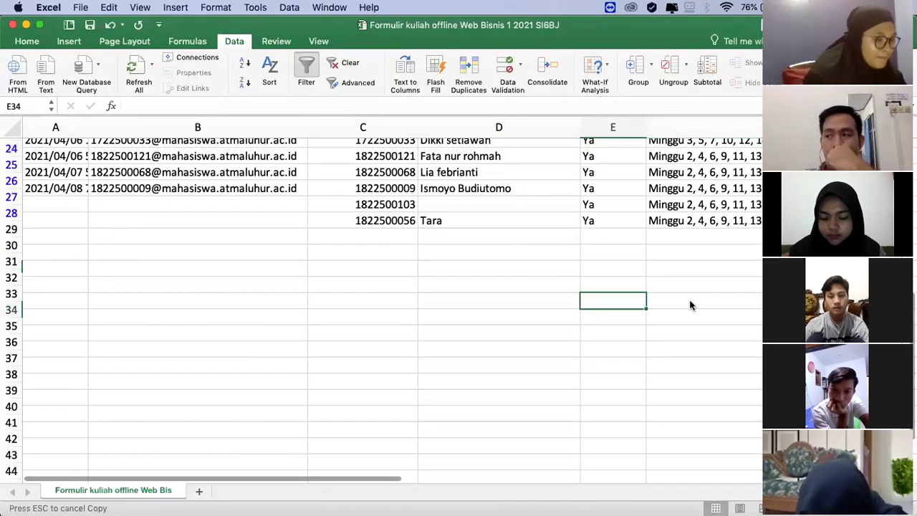
{"action": "left_click", "coordinate": [726, 263]}
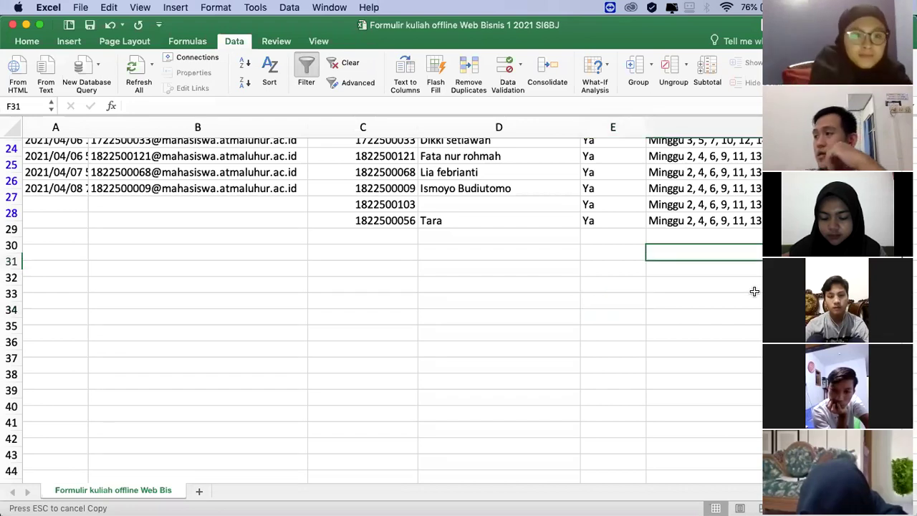
{"action": "scroll", "coordinate": [755, 291], "scroll_direction": "up", "scroll_amount": 6}
{"action": "scroll", "coordinate": [751, 284], "scroll_direction": "up", "scroll_amount": 2}
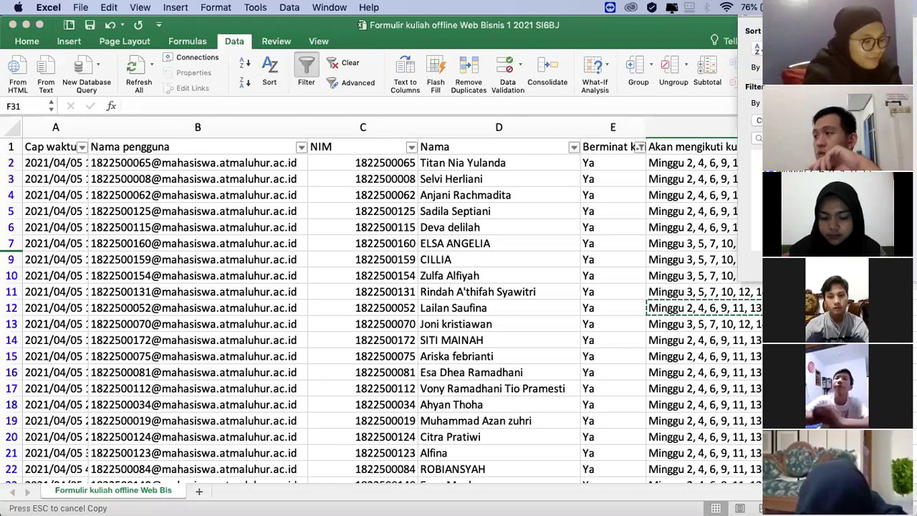
Step: Adjust the schedule filter and select the visible schedule cells down column F
{"action": "left_click", "coordinate": [759, 215]}
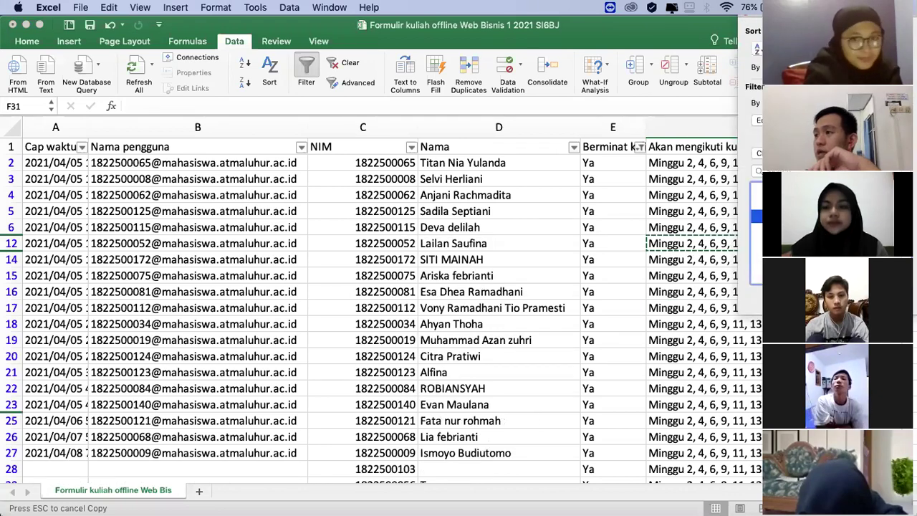
{"action": "left_click", "coordinate": [695, 208]}
{"action": "left_click", "coordinate": [691, 162]}
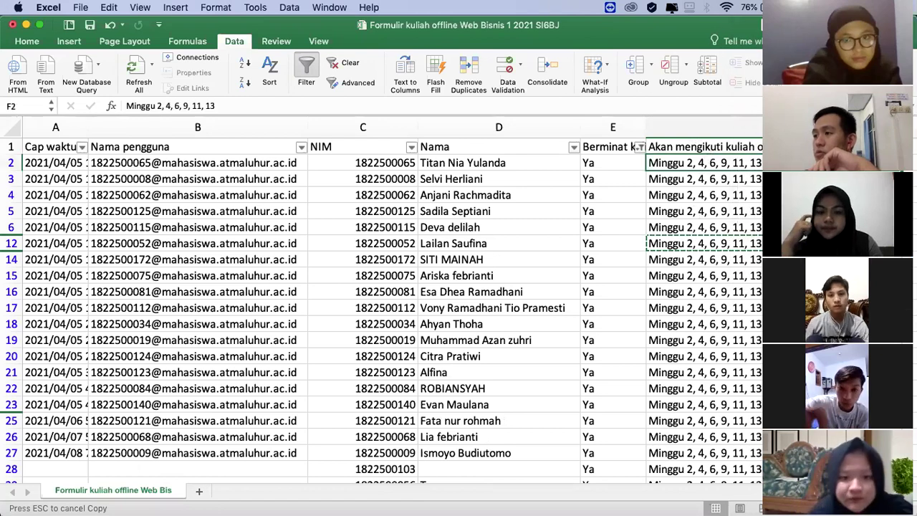
{"action": "scroll", "coordinate": [691, 162], "scroll_direction": "down", "scroll_amount": 1}
{"action": "scroll", "coordinate": [387, 301], "scroll_direction": "up", "scroll_amount": 1}
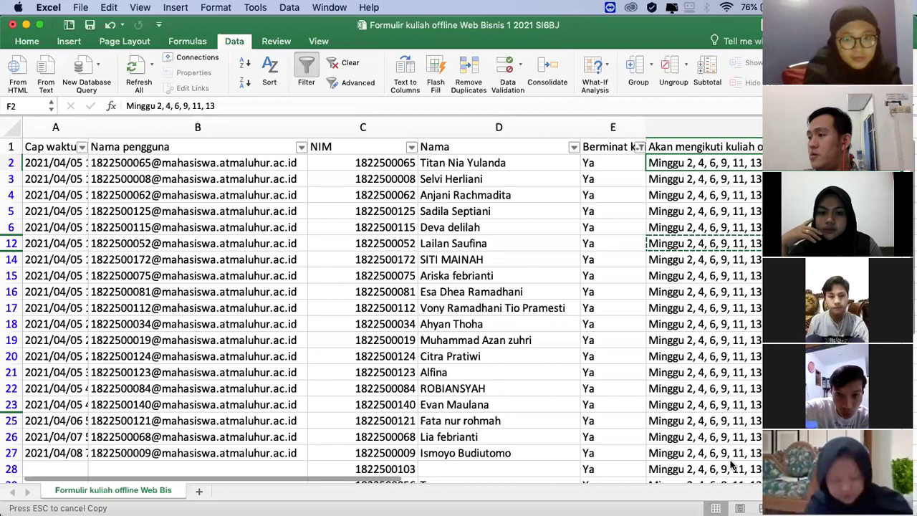
{"action": "scroll", "coordinate": [680, 456], "scroll_direction": "down", "scroll_amount": 1}
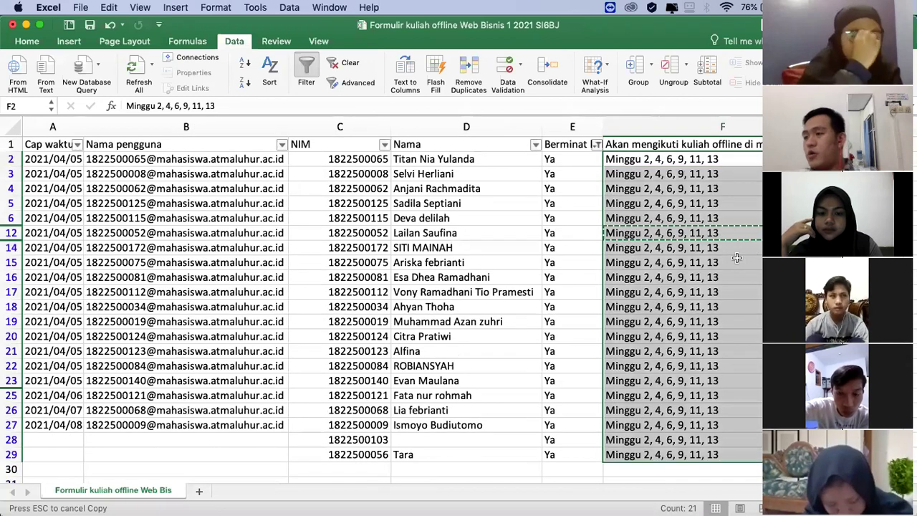
{"action": "key", "text": "super+shift+Down"}
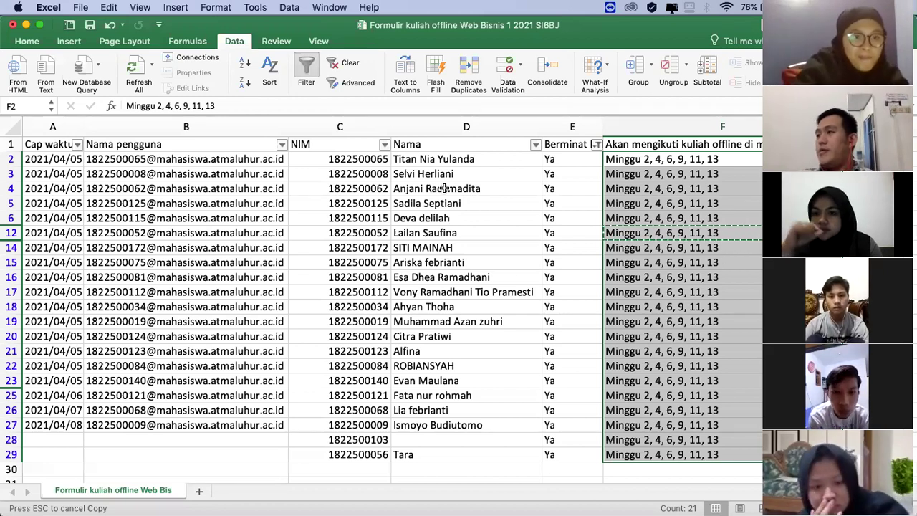
Step: Filter the schedule column to only Minggu 3, 5, 7, 10, 12, 14
{"action": "left_click", "coordinate": [445, 279]}
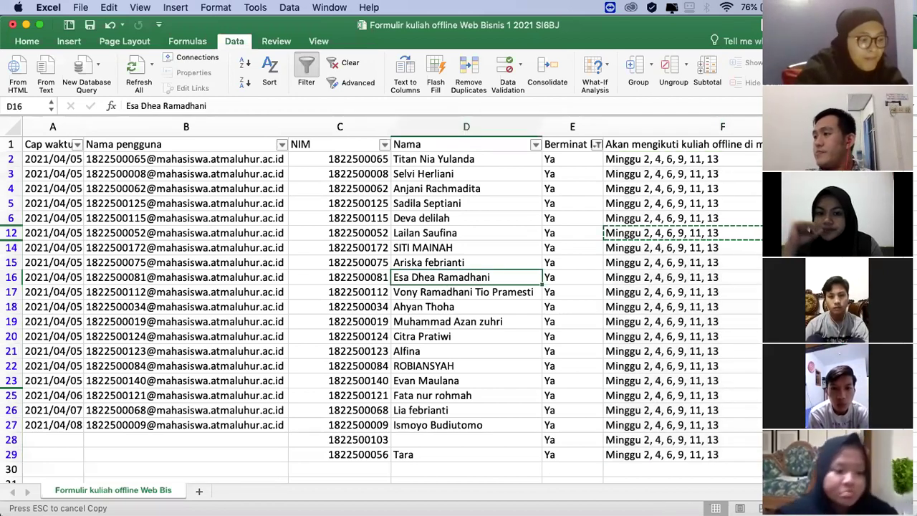
{"action": "left_click", "coordinate": [838, 144]}
{"action": "left_click", "coordinate": [752, 214]}
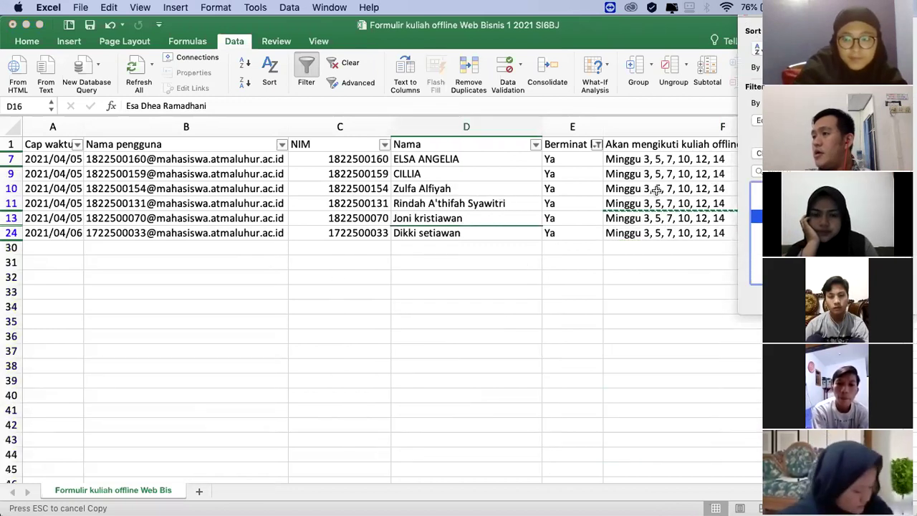
{"action": "left_click", "coordinate": [656, 159]}
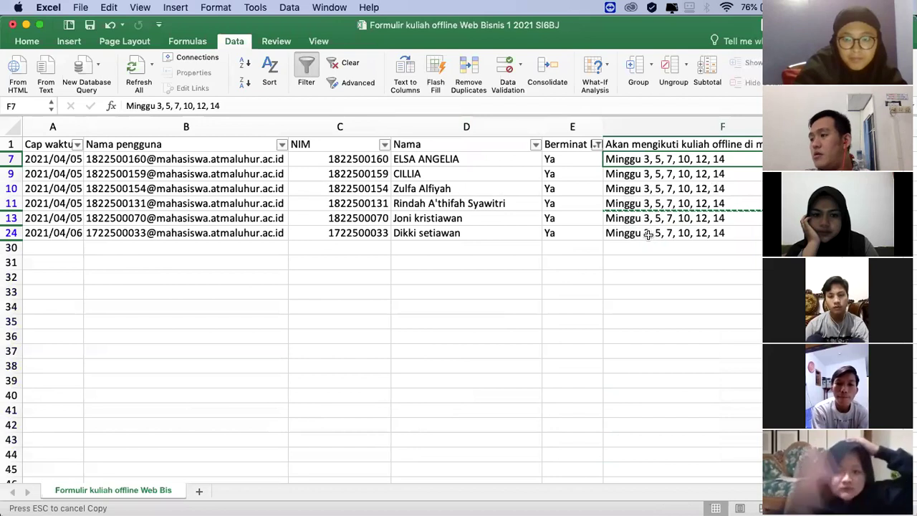
{"action": "left_click", "coordinate": [648, 235], "text": "shift"}
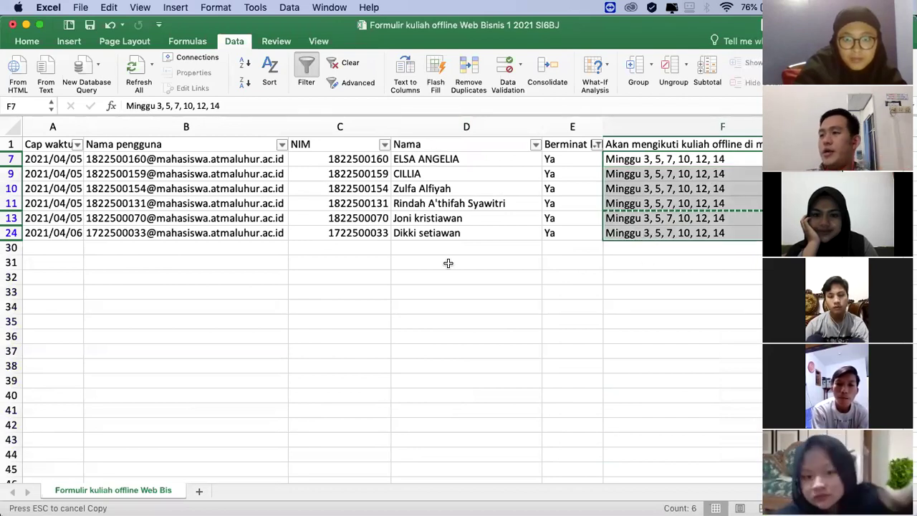
{"action": "left_click", "coordinate": [430, 159]}
{"action": "left_click", "coordinate": [437, 233], "text": "shift"}
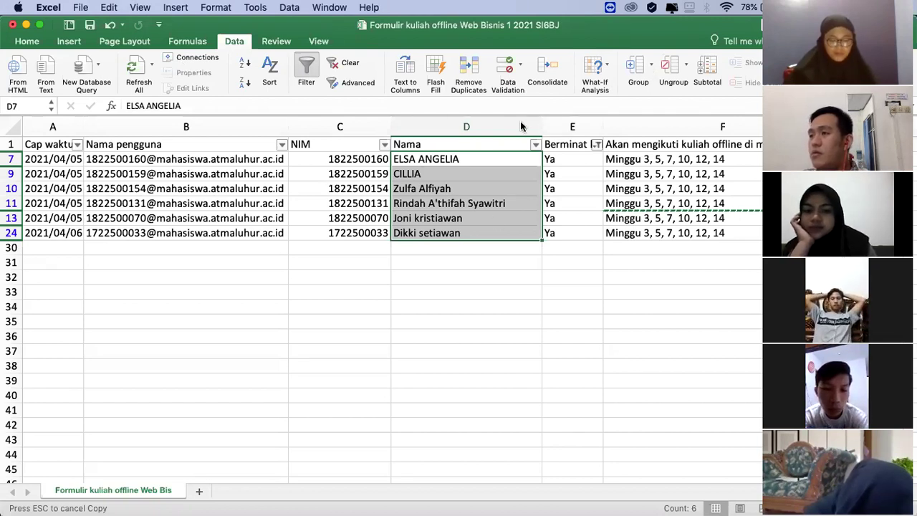
Step: Enter a missing student's NIM, full name and Ya in row 30
{"action": "key", "text": "Escape"}
{"action": "left_click", "coordinate": [607, 288]}
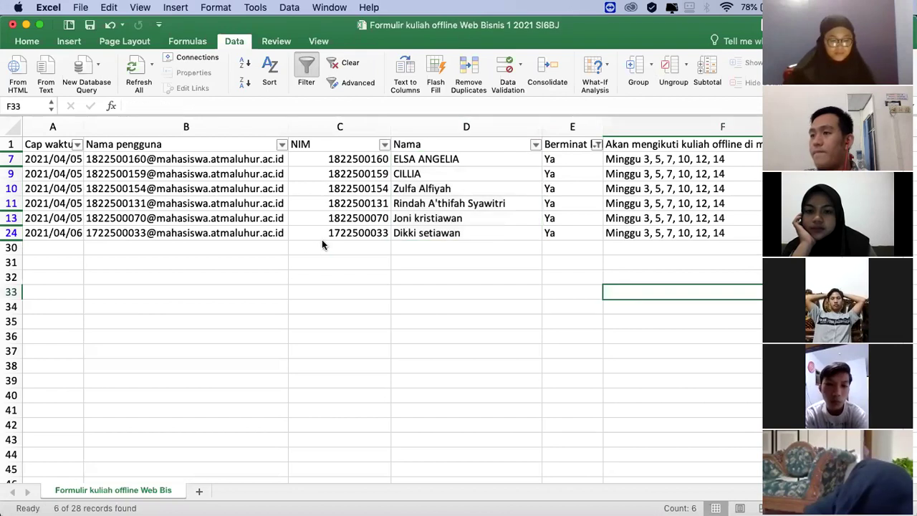
{"action": "left_click", "coordinate": [323, 246]}
{"action": "key", "text": "Tab"}
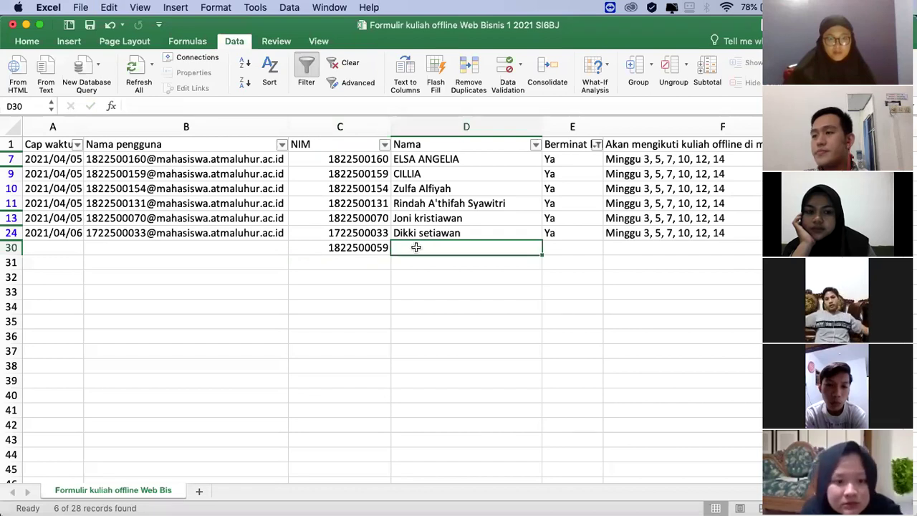
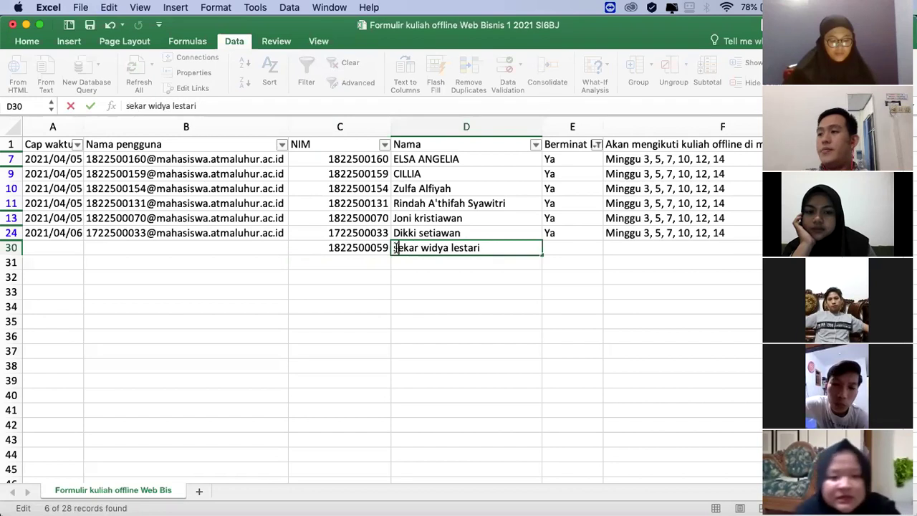
{"action": "key", "text": "Return"}
{"action": "left_click", "coordinate": [552, 246]}
{"action": "type", "text": "Ya"}
{"action": "key", "text": "Return"}
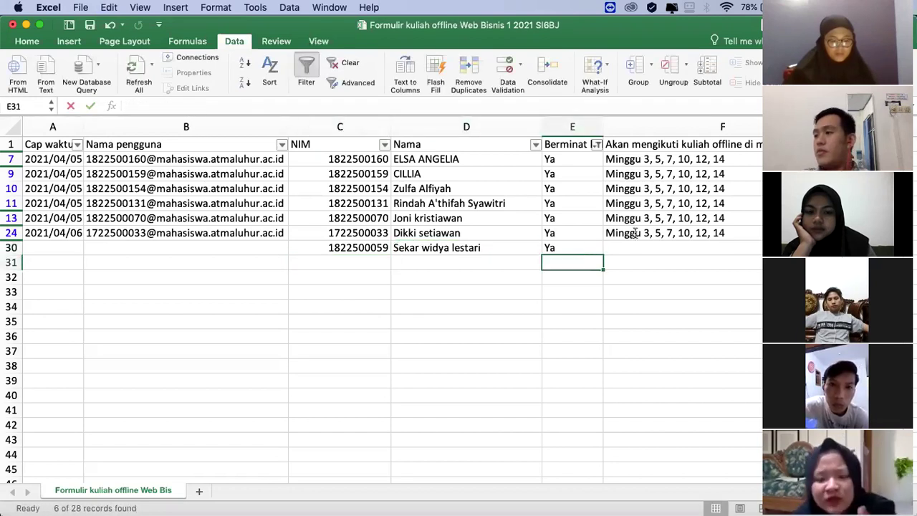
Step: Copy the week schedule from F24 into F30
{"action": "left_click", "coordinate": [635, 232]}
{"action": "key", "text": "super+c"}
{"action": "left_click", "coordinate": [628, 247]}
{"action": "key", "text": "super+v"}
{"action": "key", "text": "Down"}
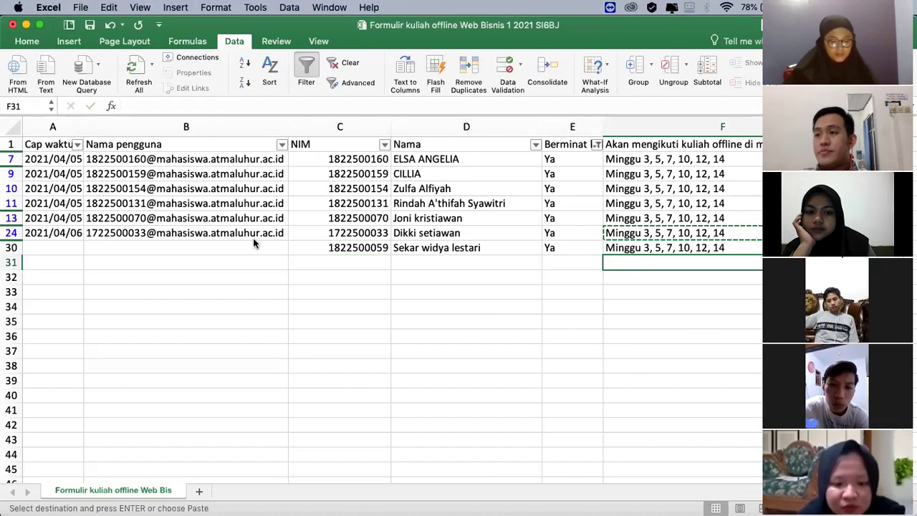
{"action": "key", "text": "Escape"}
{"action": "key", "text": "Left"}
{"action": "key", "text": "Left"}
Step: Enter the next student's NIM in C31 and paste and correct their name in D31
{"action": "left_click", "coordinate": [341, 260]}
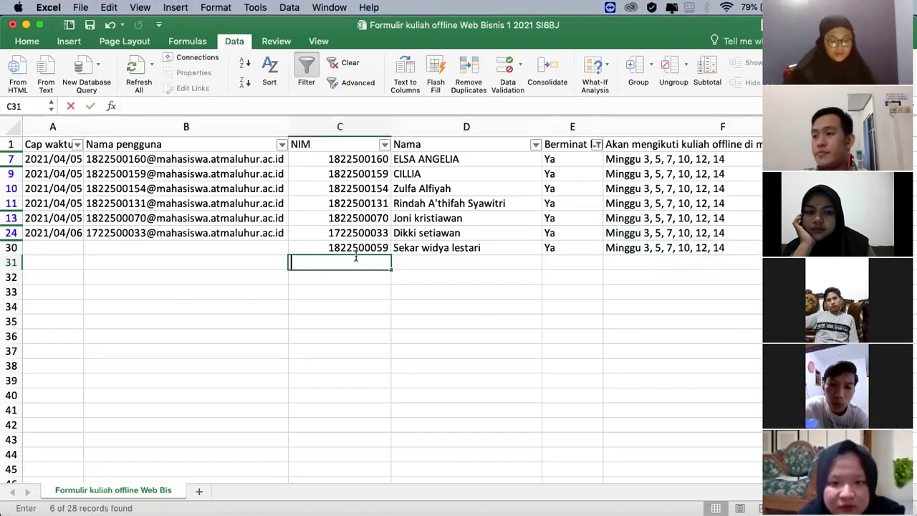
{"action": "type", "text": "1822500083"}
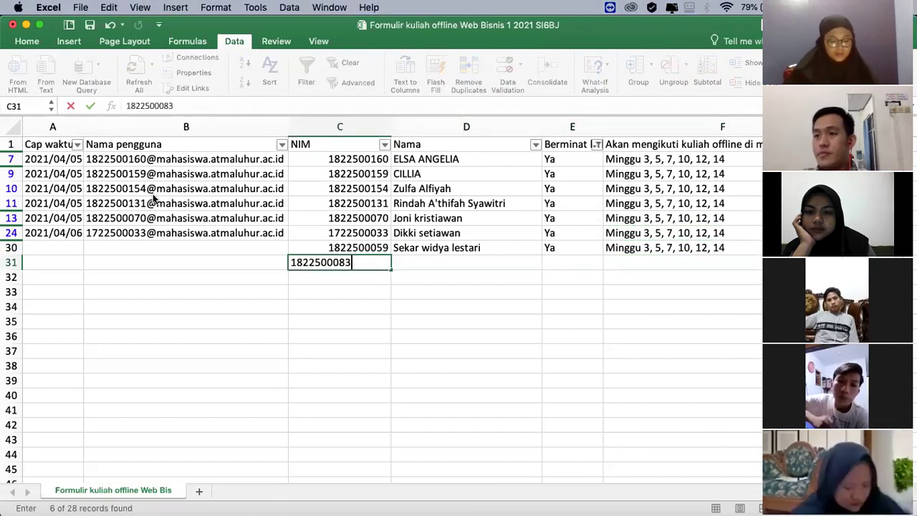
{"action": "left_click", "coordinate": [413, 262]}
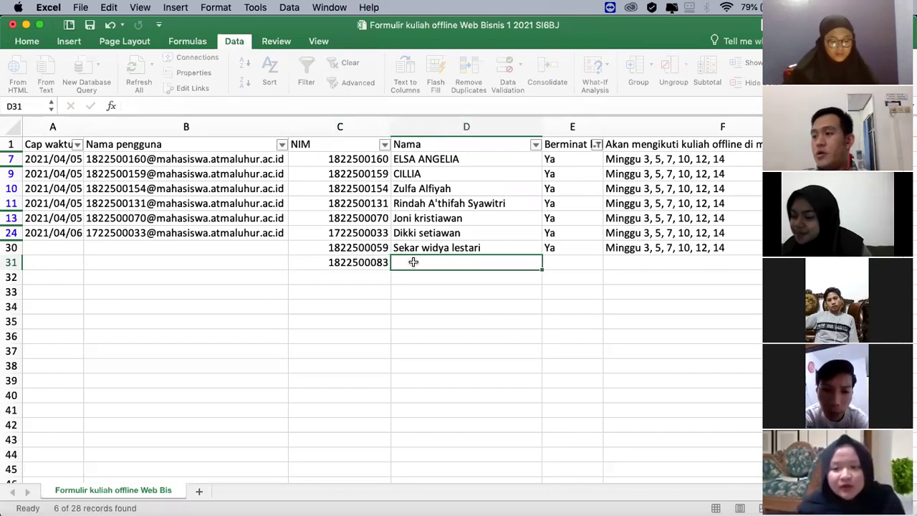
{"action": "key", "text": "super+v"}
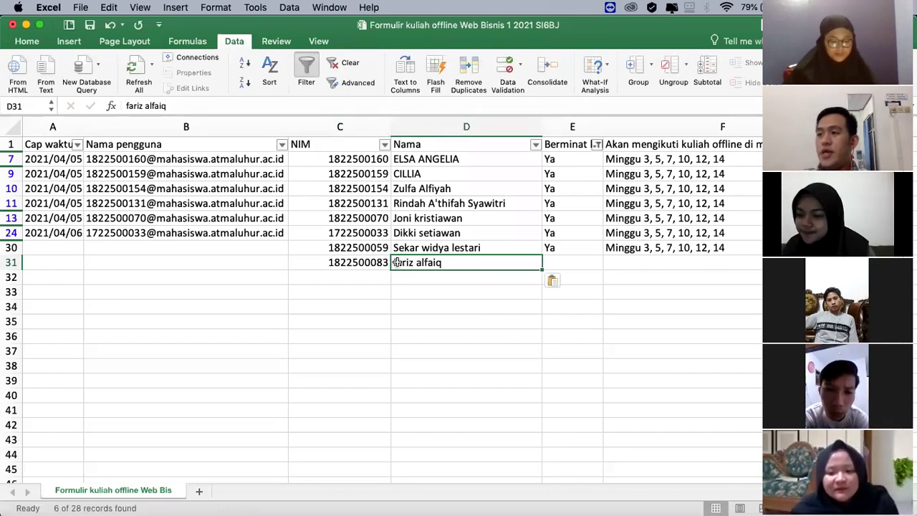
{"action": "double_click", "coordinate": [462, 262]}
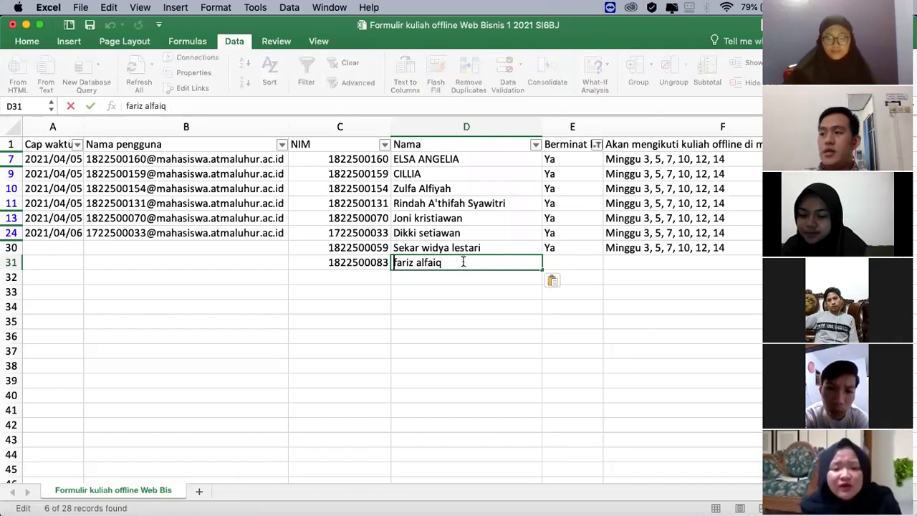
{"action": "key", "text": "Return"}
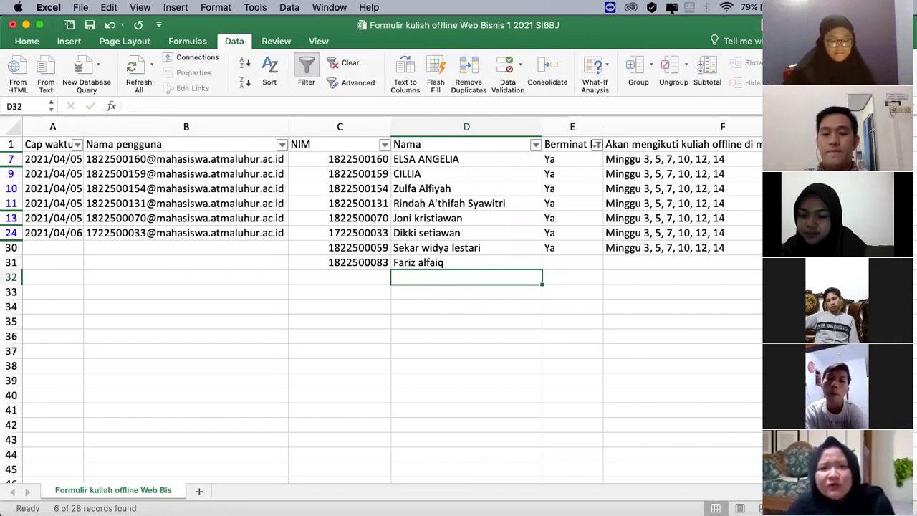
{"action": "key", "text": "super+Tab"}
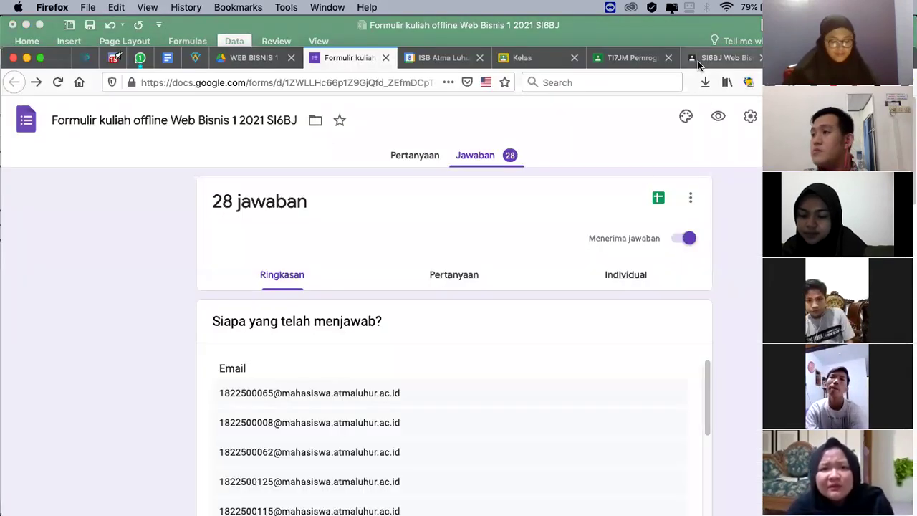
Step: Open the BAHAN AJAR - WEB BISNIS 1 Drive folder and look at its lecture files
{"action": "left_click", "coordinate": [248, 62]}
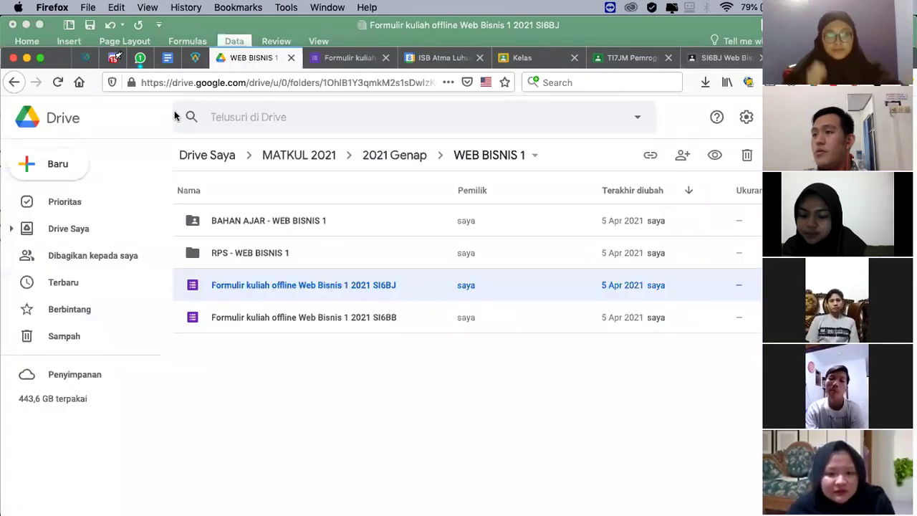
{"action": "double_click", "coordinate": [275, 221]}
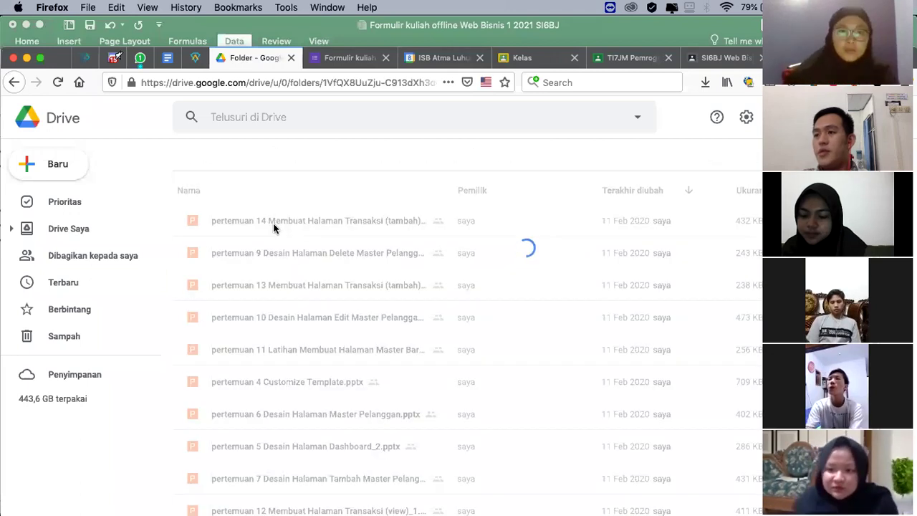
{"action": "left_click", "coordinate": [301, 394]}
{"action": "scroll", "coordinate": [303, 393], "scroll_direction": "down", "scroll_amount": 2}
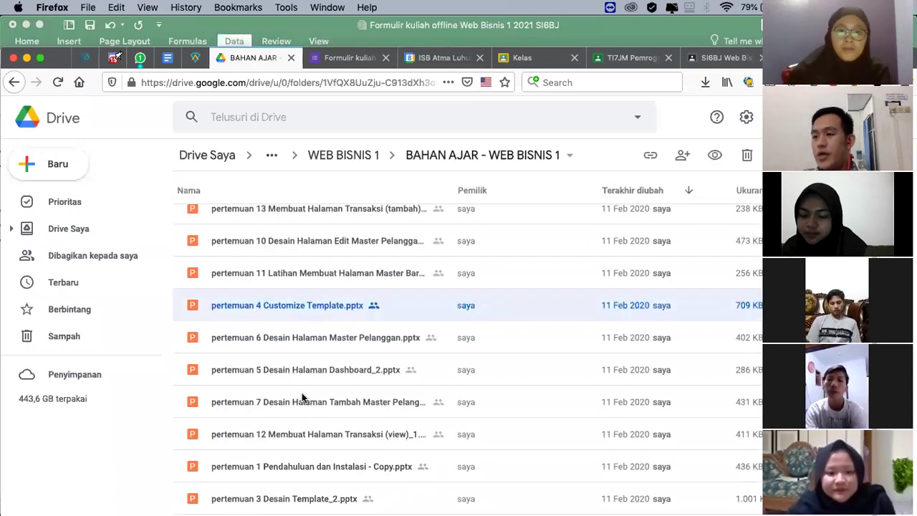
{"action": "left_click", "coordinate": [296, 467]}
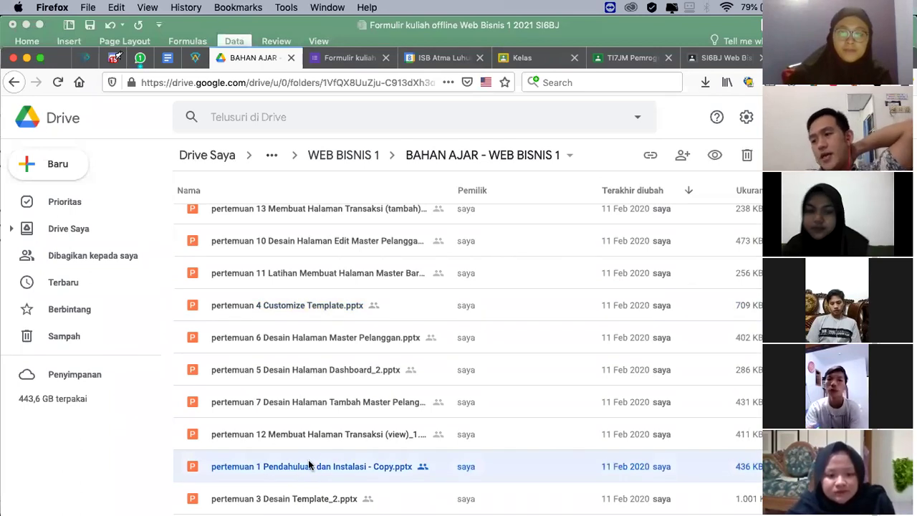
Step: Browse the folder's file list, checking the pertemuan 7, 9 and 11 lecture files
{"action": "scroll", "coordinate": [316, 444], "scroll_direction": "up", "scroll_amount": 2}
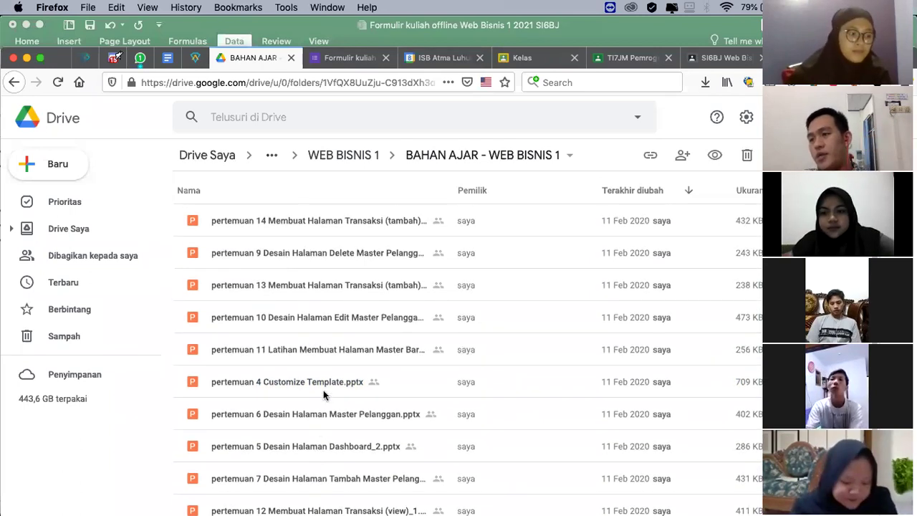
{"action": "scroll", "coordinate": [323, 393], "scroll_direction": "down", "scroll_amount": 2}
{"action": "scroll", "coordinate": [300, 377], "scroll_direction": "up", "scroll_amount": 2}
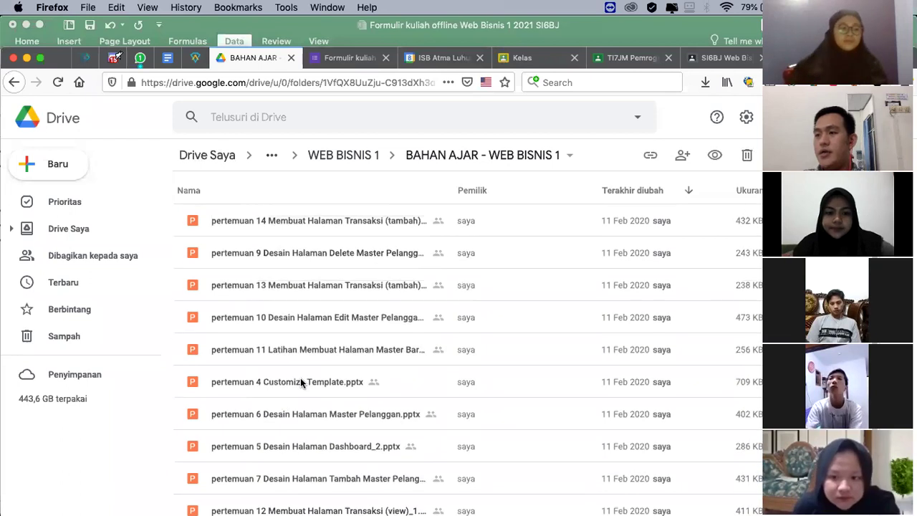
{"action": "scroll", "coordinate": [294, 380], "scroll_direction": "down", "scroll_amount": 2}
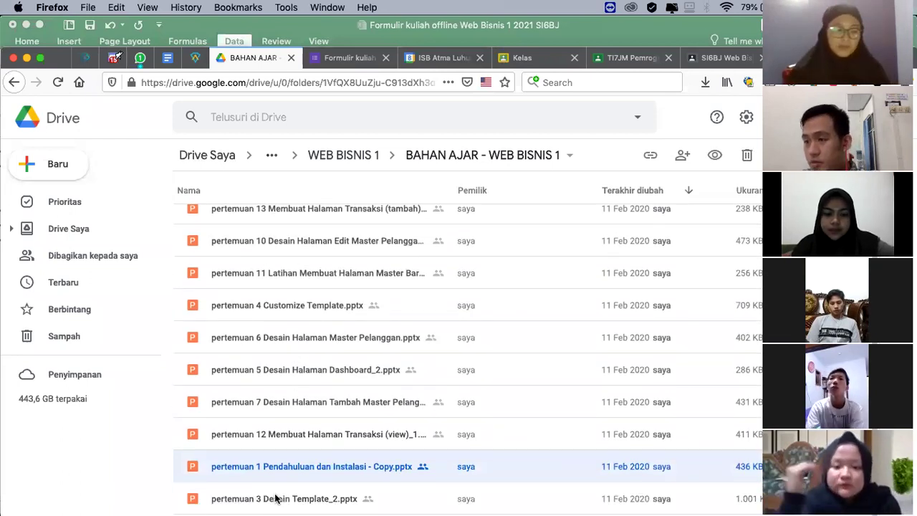
{"action": "left_click", "coordinate": [296, 403]}
{"action": "left_click", "coordinate": [280, 273]}
{"action": "scroll", "coordinate": [279, 284], "scroll_direction": "up", "scroll_amount": 2}
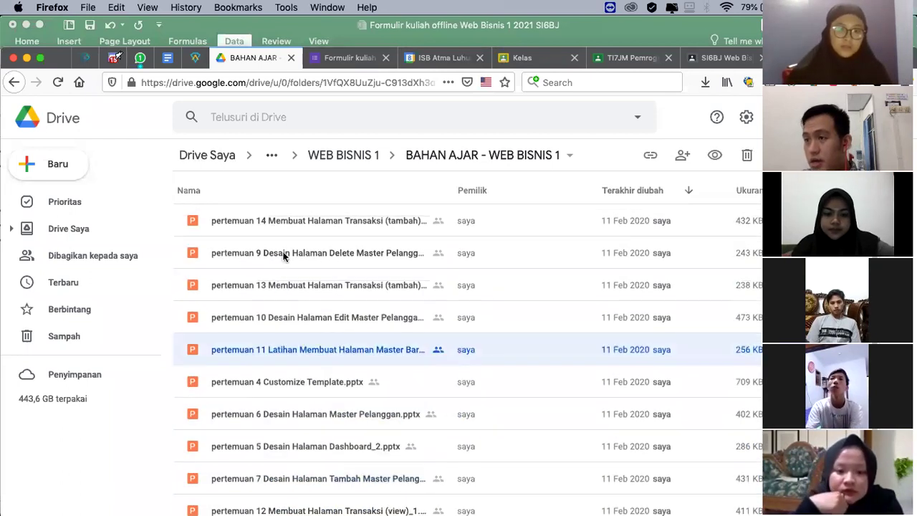
{"action": "left_click", "coordinate": [283, 255]}
{"action": "scroll", "coordinate": [300, 317], "scroll_direction": "down", "scroll_amount": 2}
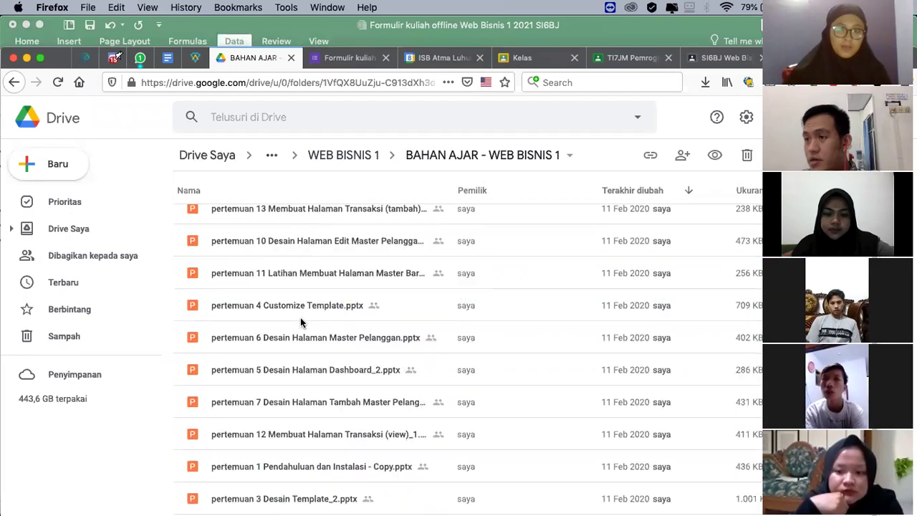
{"action": "left_click", "coordinate": [296, 401]}
{"action": "left_click", "coordinate": [286, 500]}
{"action": "key", "text": "Up"}
{"action": "key", "text": "Up"}
{"action": "key", "text": "Up"}
{"action": "key", "text": "Up"}
{"action": "key", "text": "Up"}
{"action": "key", "text": "Up"}
{"action": "key", "text": "Up"}
{"action": "key", "text": "Up"}
{"action": "key", "text": "Up"}
{"action": "key", "text": "Up"}
{"action": "key", "text": "Up"}
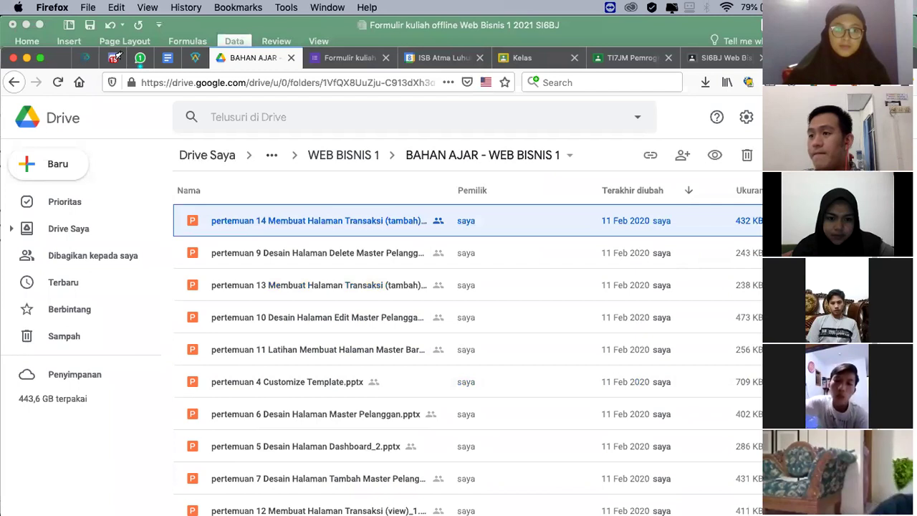
{"action": "key", "text": "Down"}
{"action": "key", "text": "Down"}
{"action": "key", "text": "Down"}
{"action": "key", "text": "Down"}
{"action": "key", "text": "Down"}
{"action": "key", "text": "Down"}
{"action": "key", "text": "Down"}
{"action": "key", "text": "Down"}
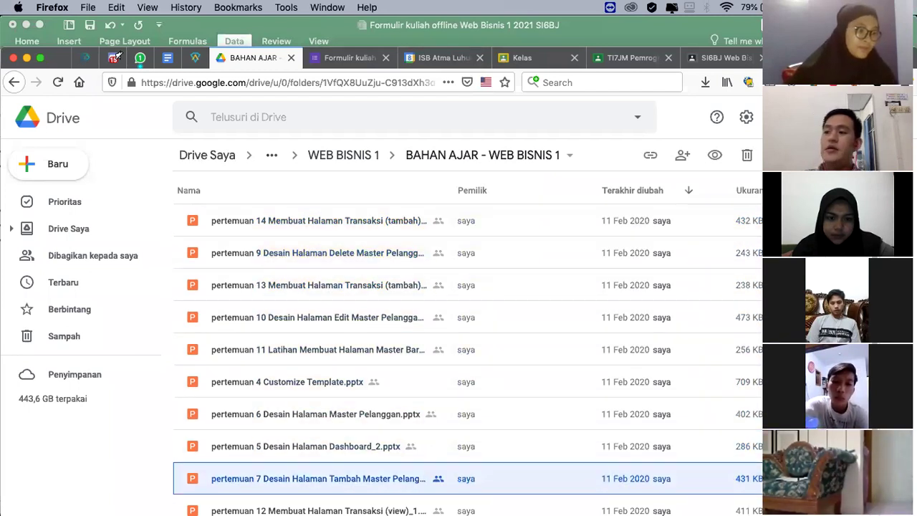
{"action": "key", "text": "Down"}
{"action": "key", "text": "Down"}
{"action": "key", "text": "Down"}
{"action": "key", "text": "Down"}
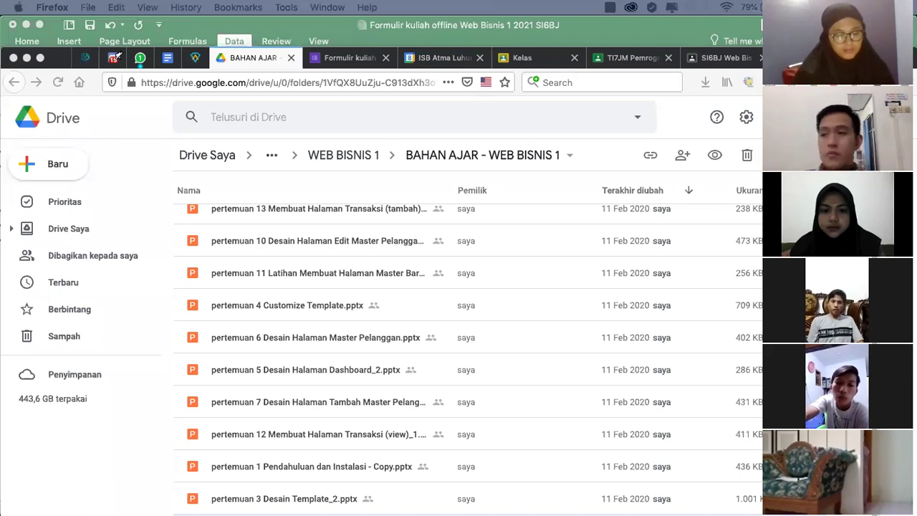
Step: Upload pertemuan 2 Konsep MVC.pptx into the folder, replacing the existing copy (PERBARUI YANG SUDAH ADA)
{"action": "left_click_drag", "start_coordinate": [74, 194], "coordinate": [334, 277]}
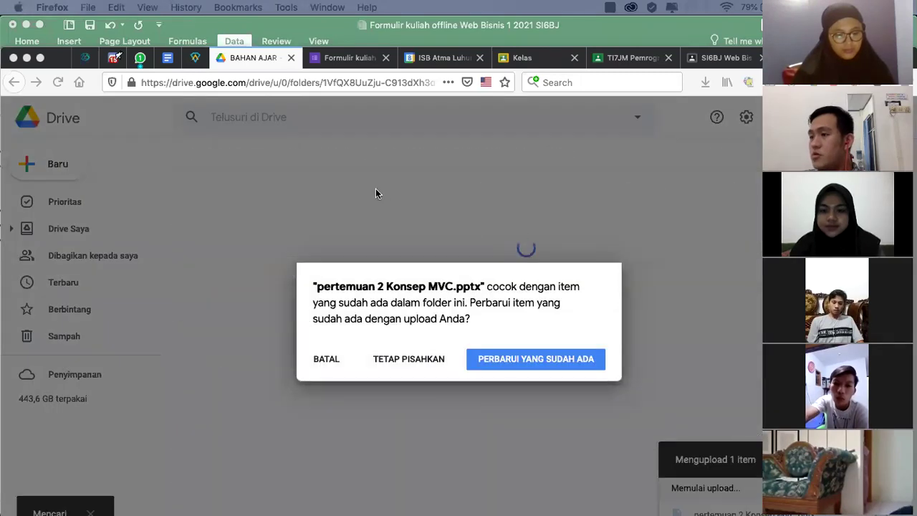
{"action": "left_click", "coordinate": [543, 358]}
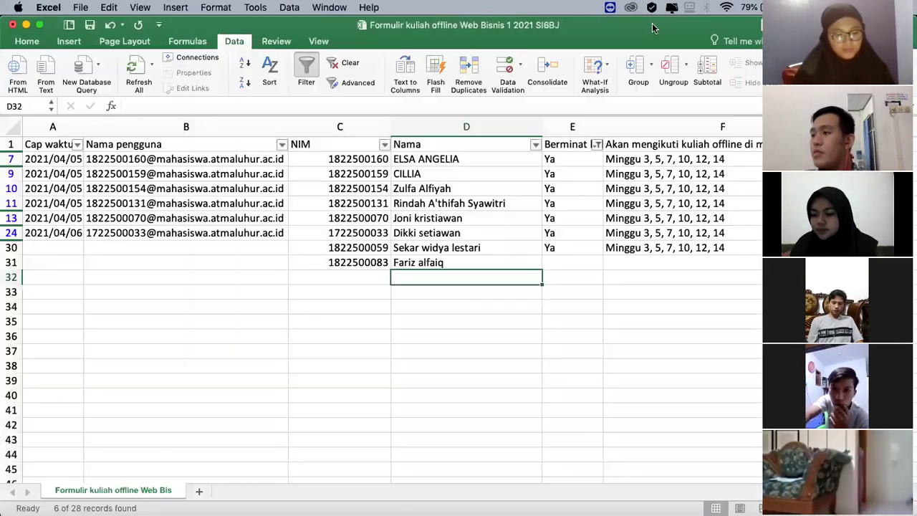
{"action": "key", "text": "super+Tab"}
Step: Enter Ya in E31, cancel a pending copy of F30's schedule, and start a new NIM in C32
{"action": "left_click", "coordinate": [578, 262]}
{"action": "type", "text": "Ya"}
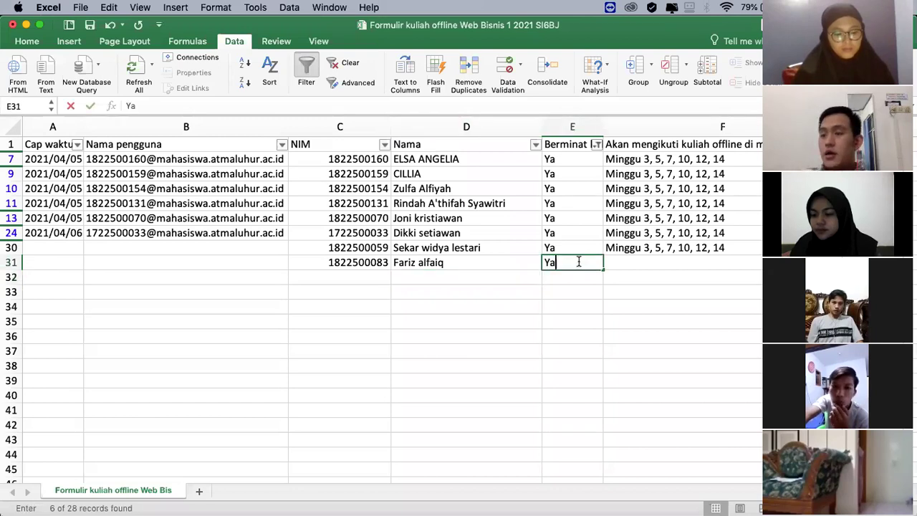
{"action": "double_click", "coordinate": [631, 259]}
{"action": "left_click", "coordinate": [634, 248]}
{"action": "key", "text": "super+c"}
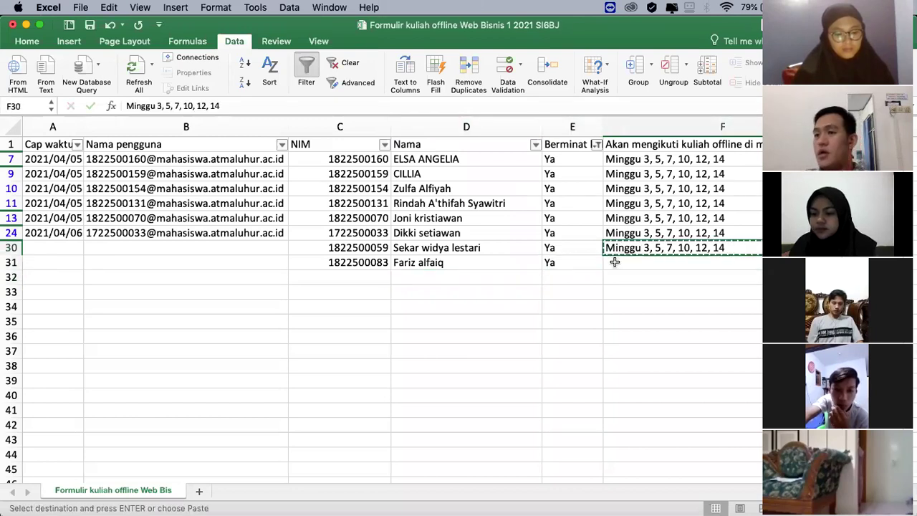
{"action": "key", "text": "Down"}
{"action": "key", "text": "Escape"}
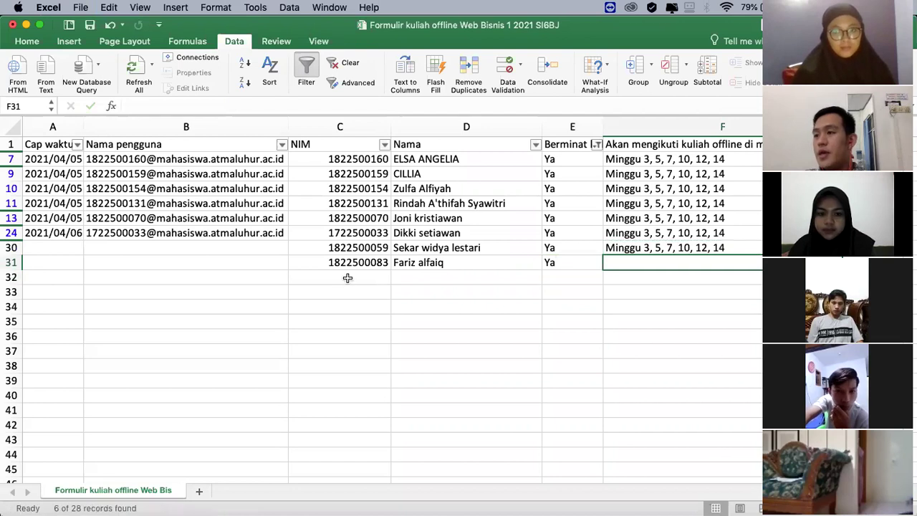
{"action": "double_click", "coordinate": [340, 277]}
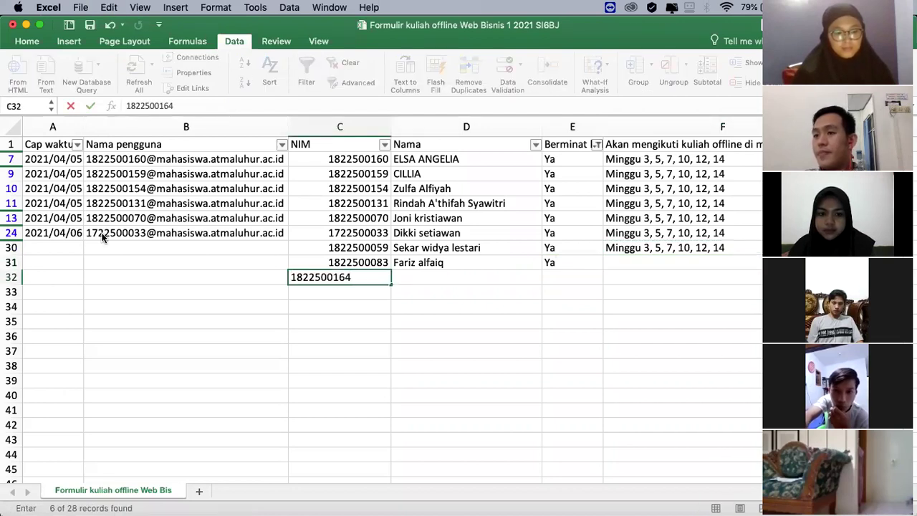
Step: Enter the new student's name in D32 and capitalize its first letter
{"action": "left_click", "coordinate": [427, 276]}
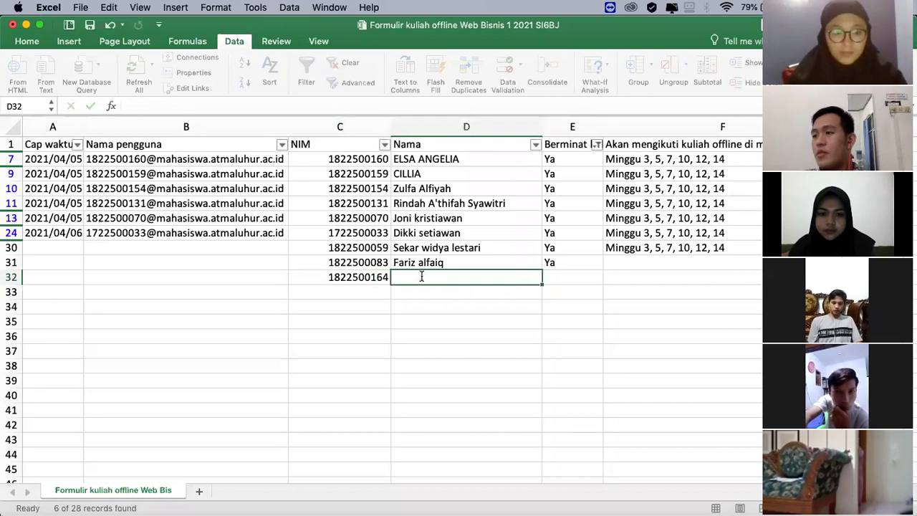
{"action": "key", "text": "Left"}
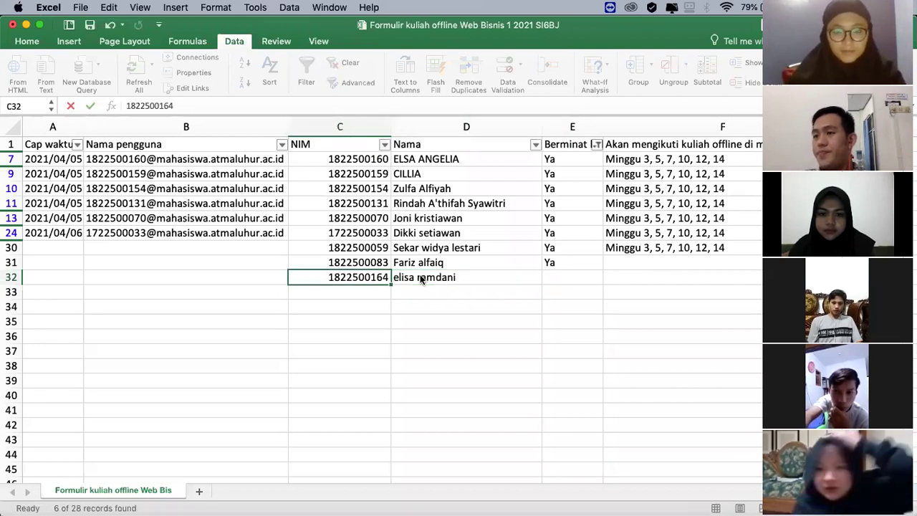
{"action": "left_click", "coordinate": [422, 279]}
{"action": "double_click", "coordinate": [421, 278]}
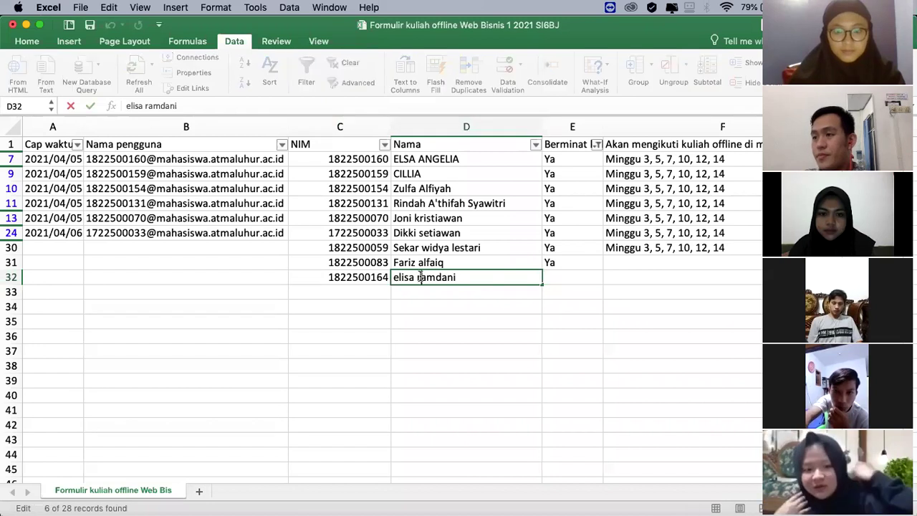
{"action": "key", "text": "Home"}
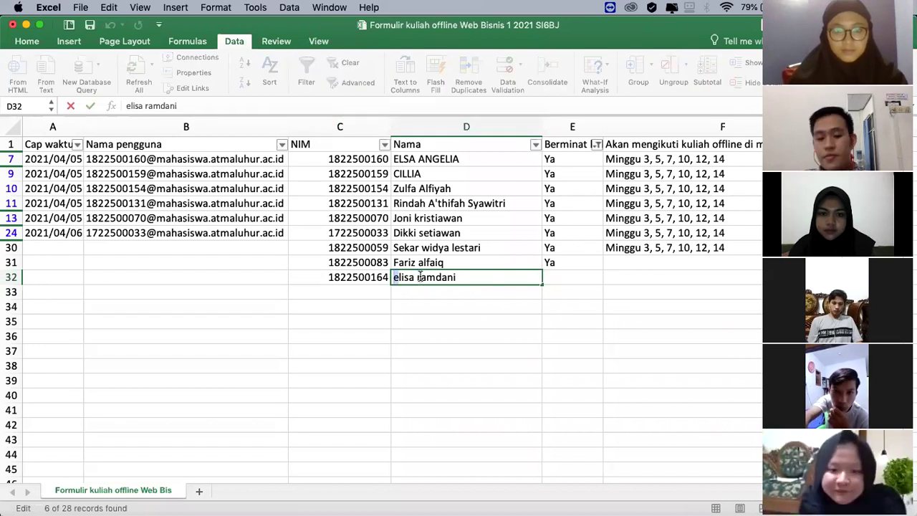
{"action": "key", "text": "Delete"}
{"action": "type", "text": "E"}
{"action": "key", "text": "Return"}
Step: Copy C32's NIM into C33 and change its last three digits to 059
{"action": "key", "text": "Up"}
{"action": "key", "text": "Left"}
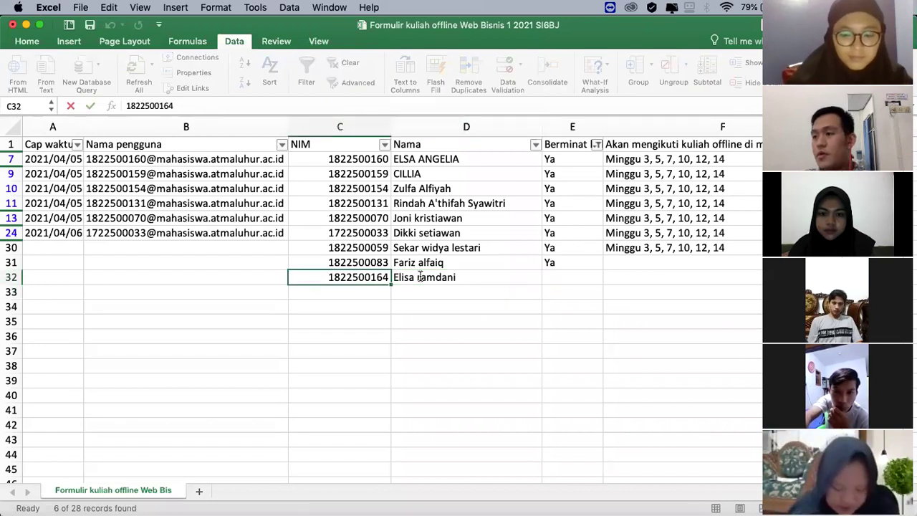
{"action": "key", "text": "super+c"}
{"action": "key", "text": "Down"}
{"action": "key", "text": "super+v"}
{"action": "double_click", "coordinate": [372, 291]}
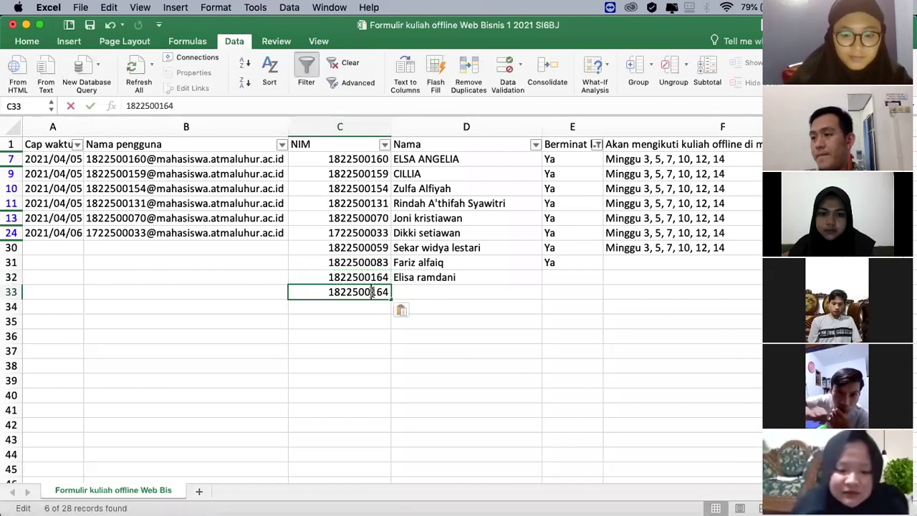
{"action": "key", "text": "BackSpace"}
{"action": "key", "text": "BackSpace"}
{"action": "key", "text": "BackSpace"}
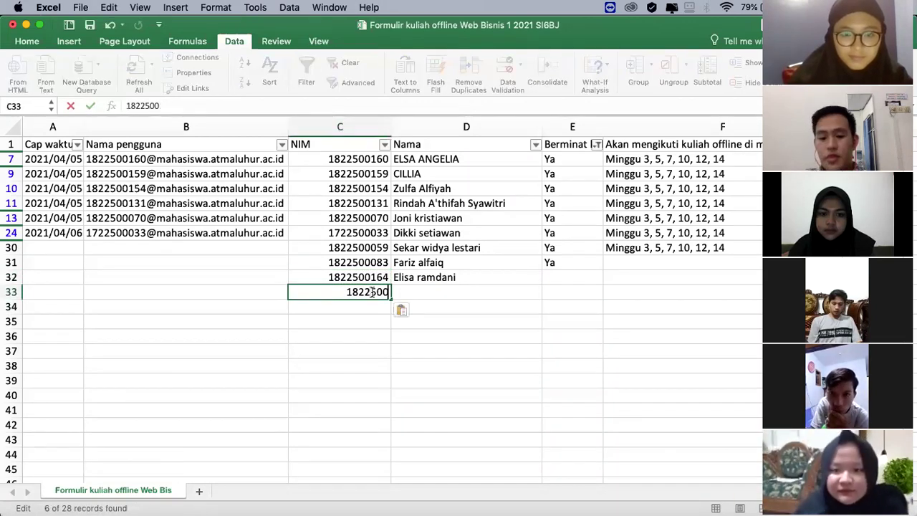
{"action": "type", "text": "059"}
{"action": "key", "text": "Return"}
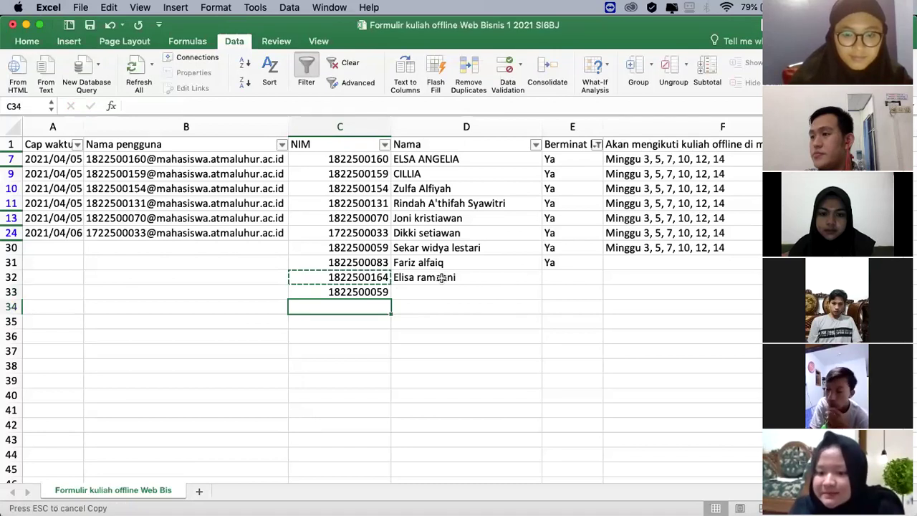
Step: Fill Ya from E31 and the Minggu 3, 5, 7, 10, 12, 14 schedule from F30 down to row 33
{"action": "left_click", "coordinate": [565, 263]}
{"action": "left_click_drag", "start_coordinate": [600, 270], "coordinate": [600, 293]}
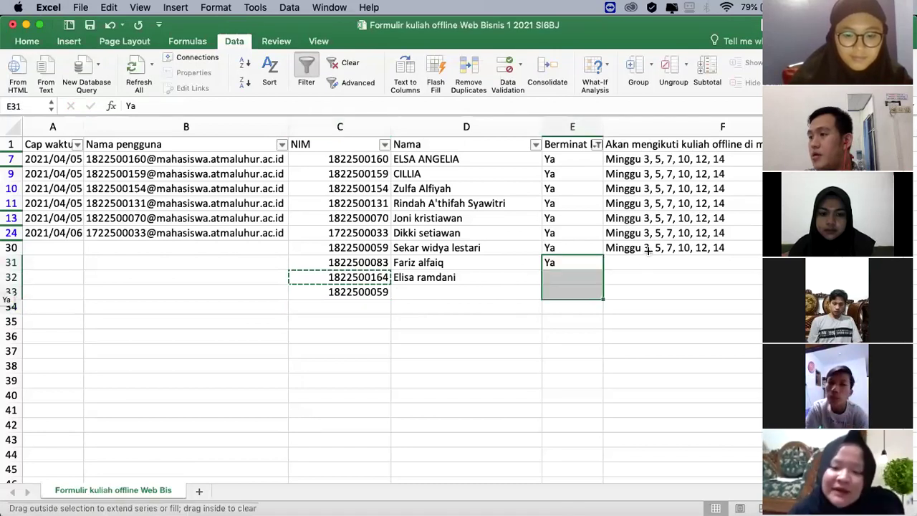
{"action": "left_click", "coordinate": [716, 248]}
{"action": "key", "text": "cmd+c"}
{"action": "left_click_drag", "start_coordinate": [761, 254], "coordinate": [753, 295]}
{"action": "left_click_drag", "start_coordinate": [483, 292], "coordinate": [483, 291]}
Step: Enter an autocompleted student name in D33, then clear row 33's duplicate entries
{"action": "left_click", "coordinate": [482, 291]}
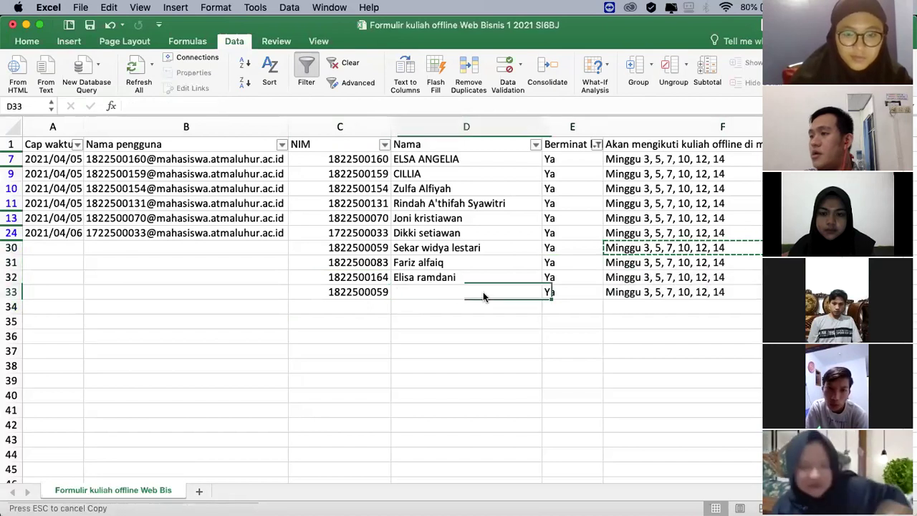
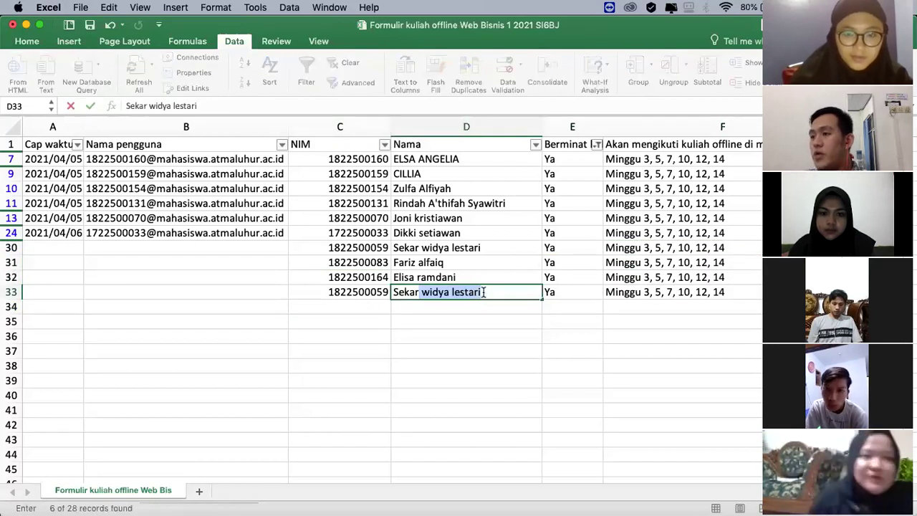
{"action": "key", "text": "Return"}
{"action": "left_click", "coordinate": [483, 291]}
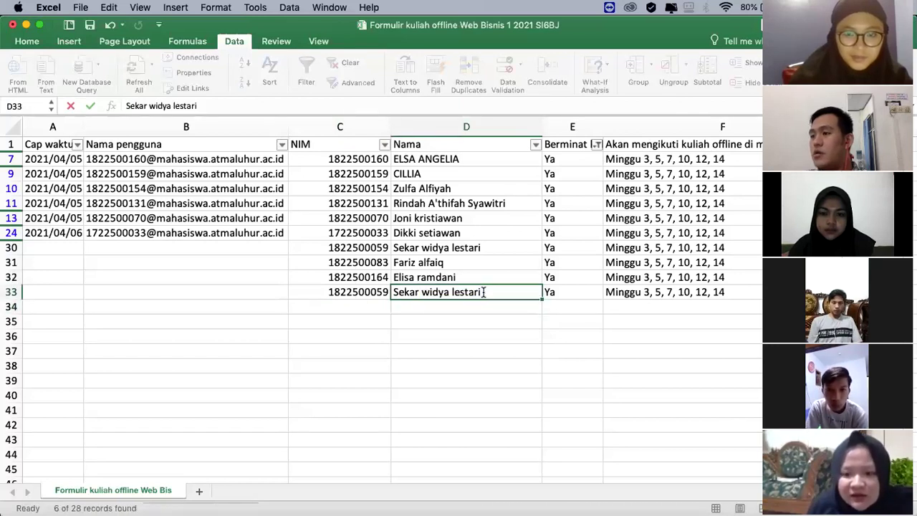
{"action": "key", "text": "shift+Left"}
{"action": "key", "text": "Left"}
{"action": "key", "text": "shift+Right"}
{"action": "key", "text": "shift+Right"}
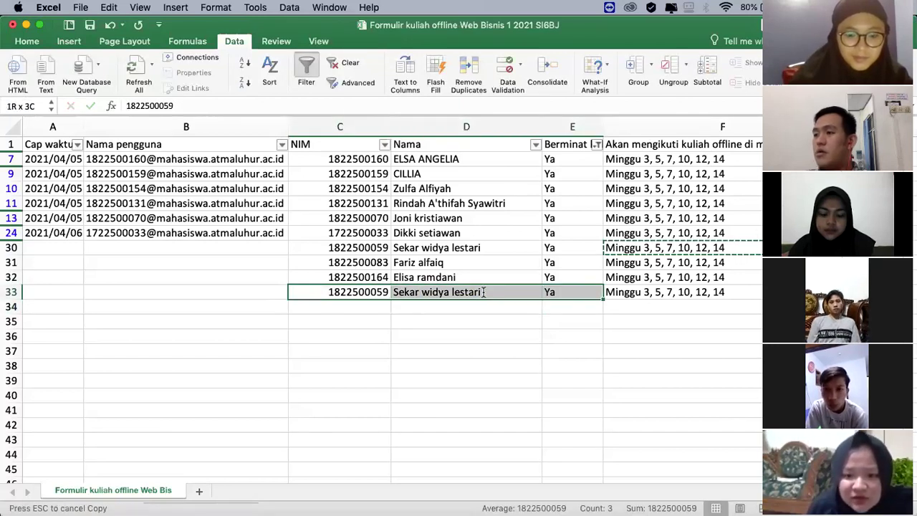
{"action": "key", "text": "shift+Right"}
{"action": "key", "text": "Delete"}
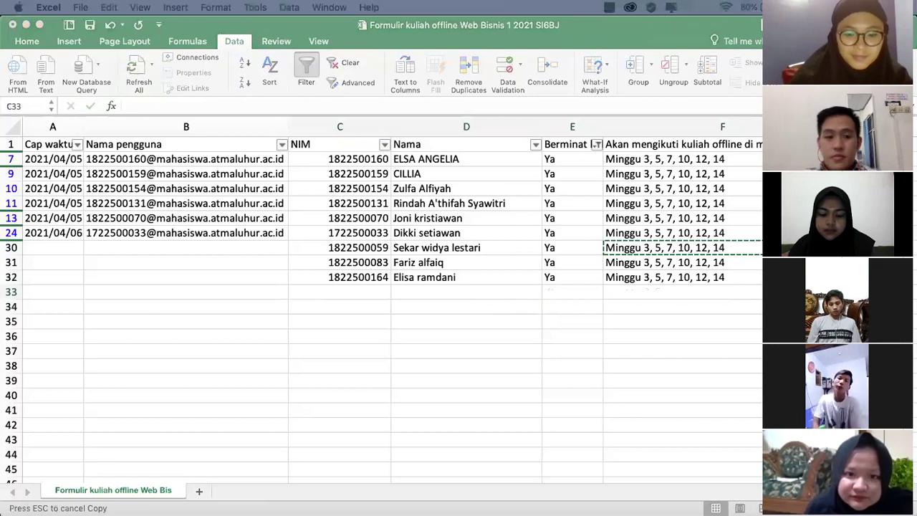
Step: Select empty cells below the table, then move back up to D31
{"action": "left_click", "coordinate": [446, 310]}
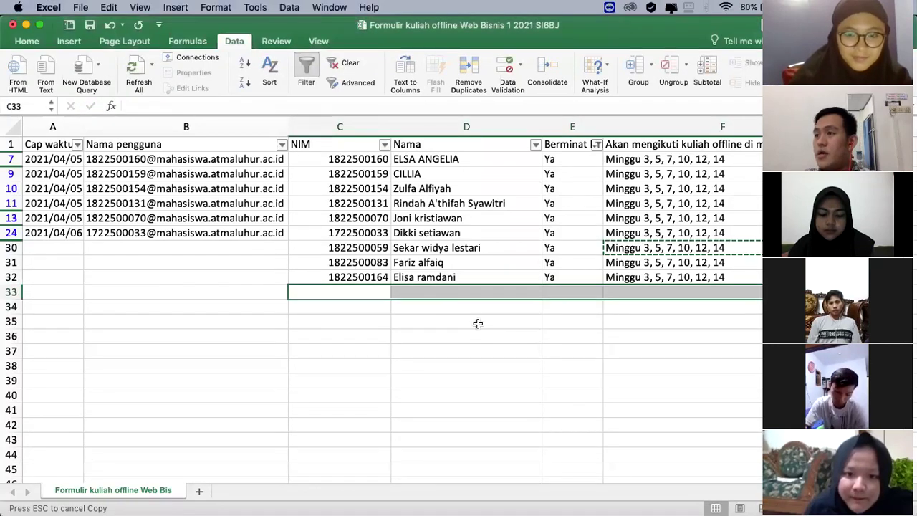
{"action": "left_click", "coordinate": [474, 322]}
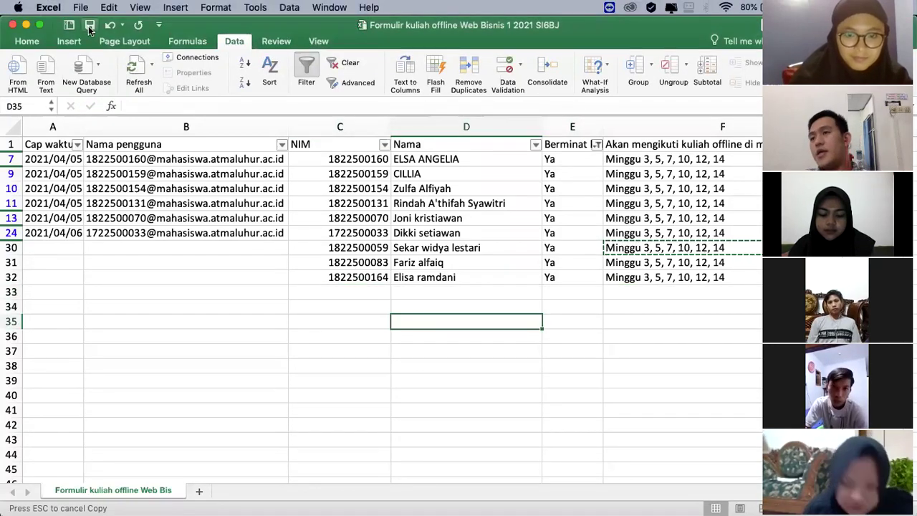
{"action": "left_click", "coordinate": [591, 321]}
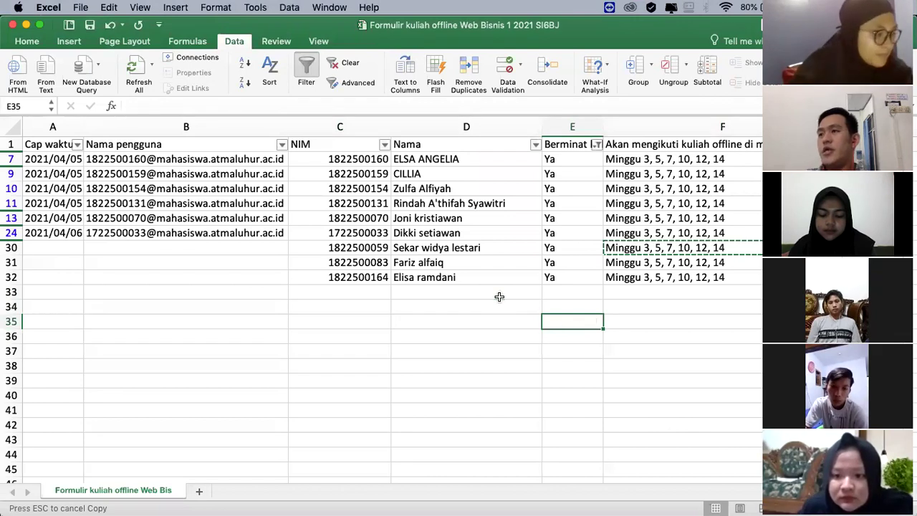
{"action": "key", "text": "Left"}
{"action": "key", "text": "Up"}
{"action": "key", "text": "Up"}
{"action": "key", "text": "Up"}
{"action": "key", "text": "Up"}
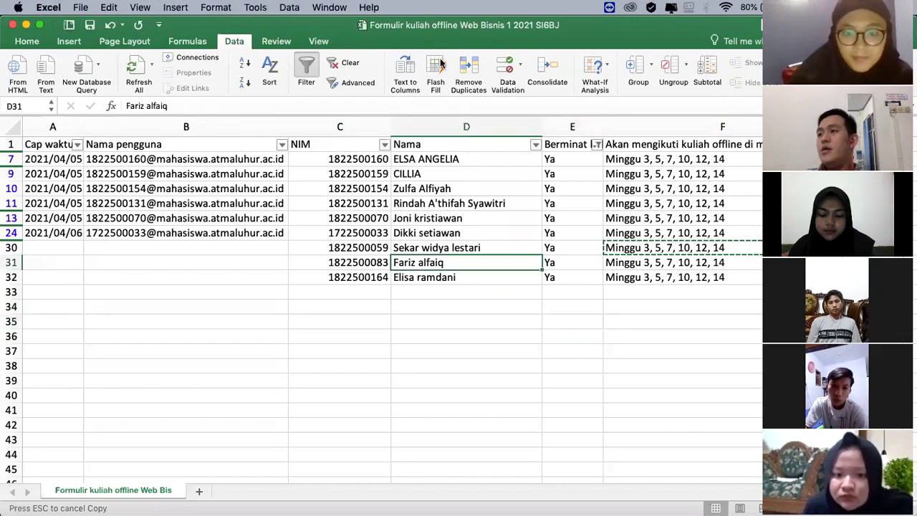